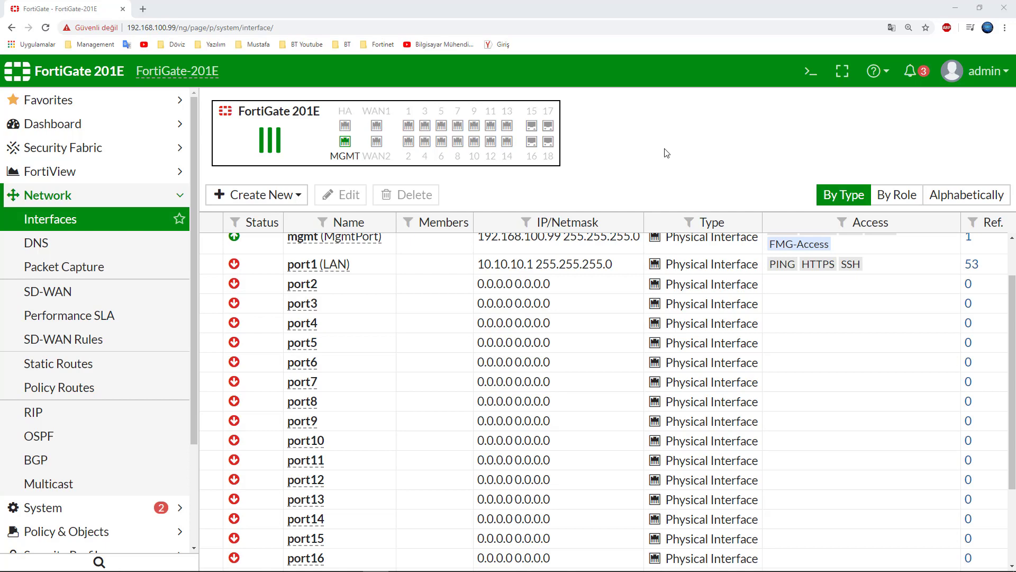
Examine the FortiGate's physical ports and the WAN zone members in the interface list and faceplate
scroll(392, 333, "down", 2)
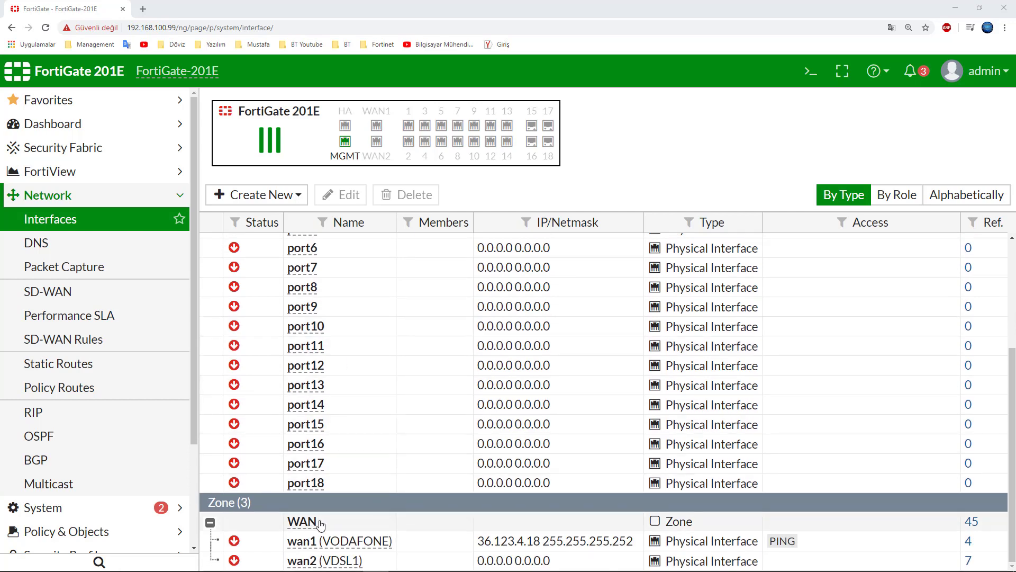
scroll(320, 524, "up", 3)
mouse_move(379, 142)
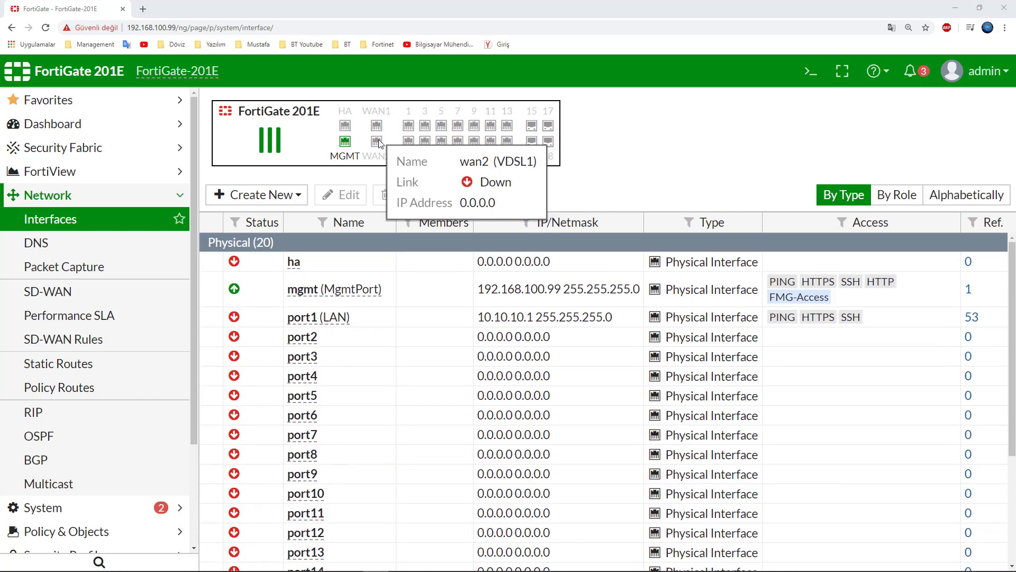
mouse_move(425, 146)
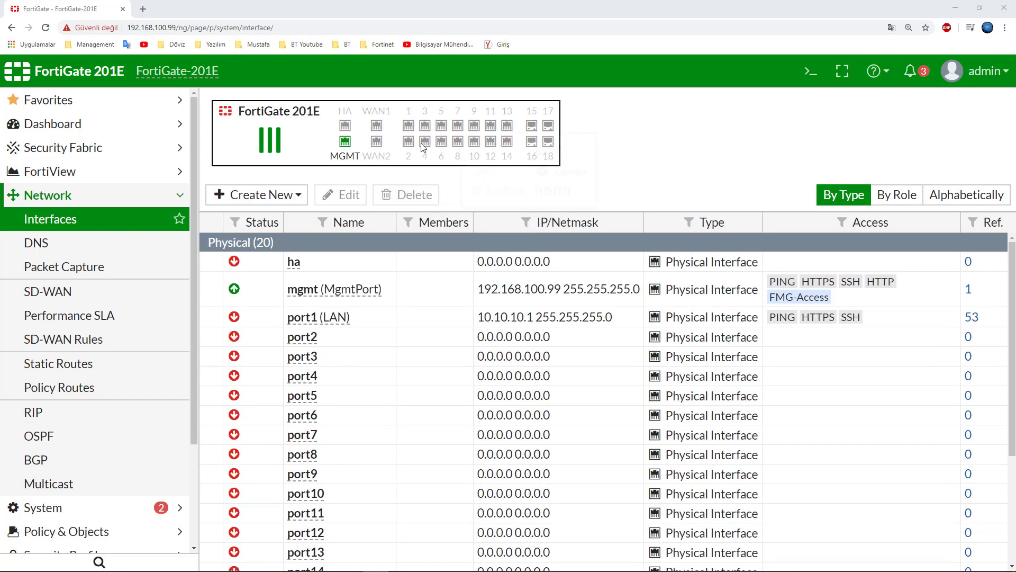
mouse_move(483, 128)
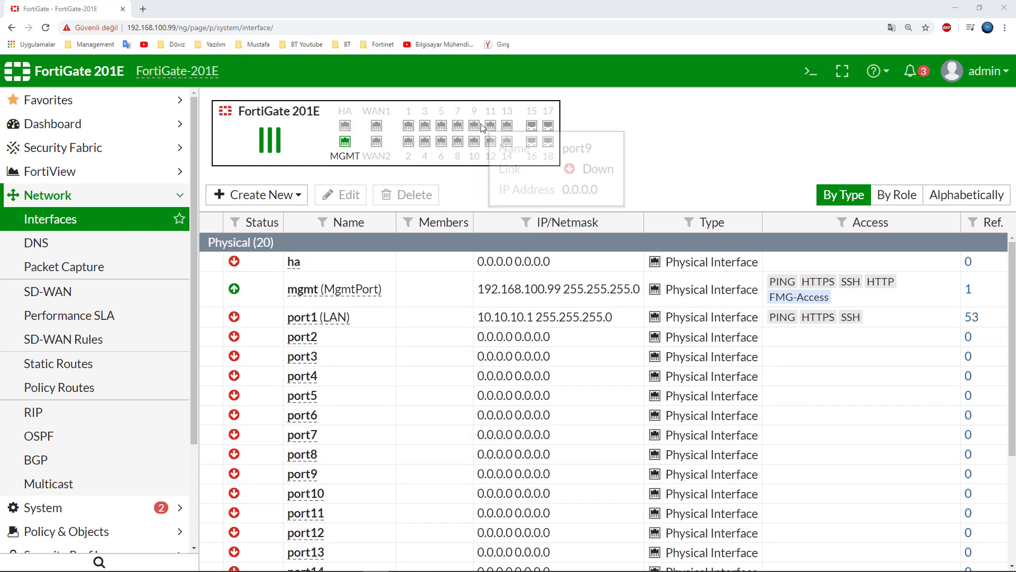
scroll(390, 244, "down", 2)
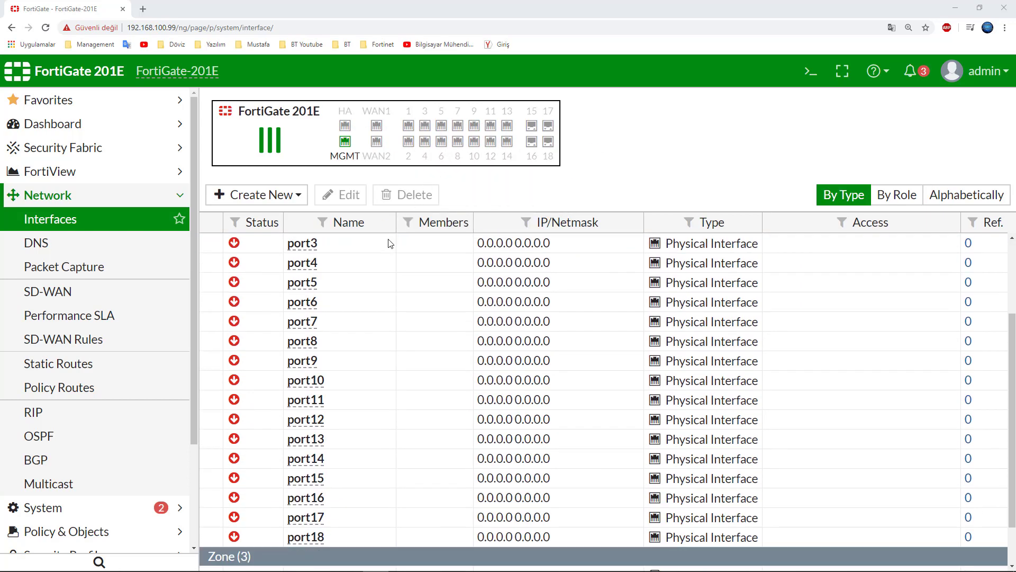
scroll(390, 244, "down", 1)
mouse_move(350, 546)
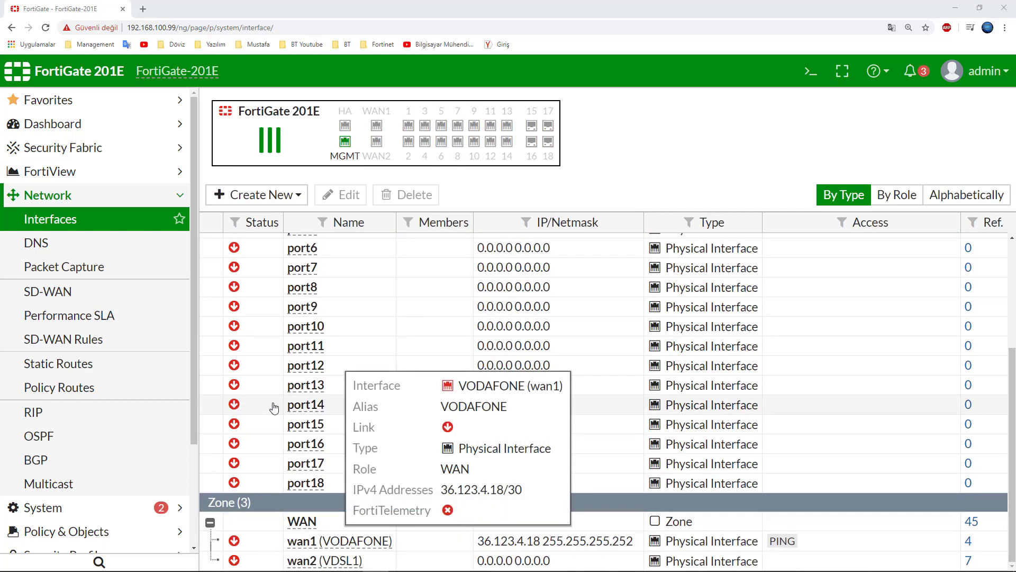
View the interface list by role, switch it to alphabetical order, and inspect the wan1 interface's details
left_click(897, 195)
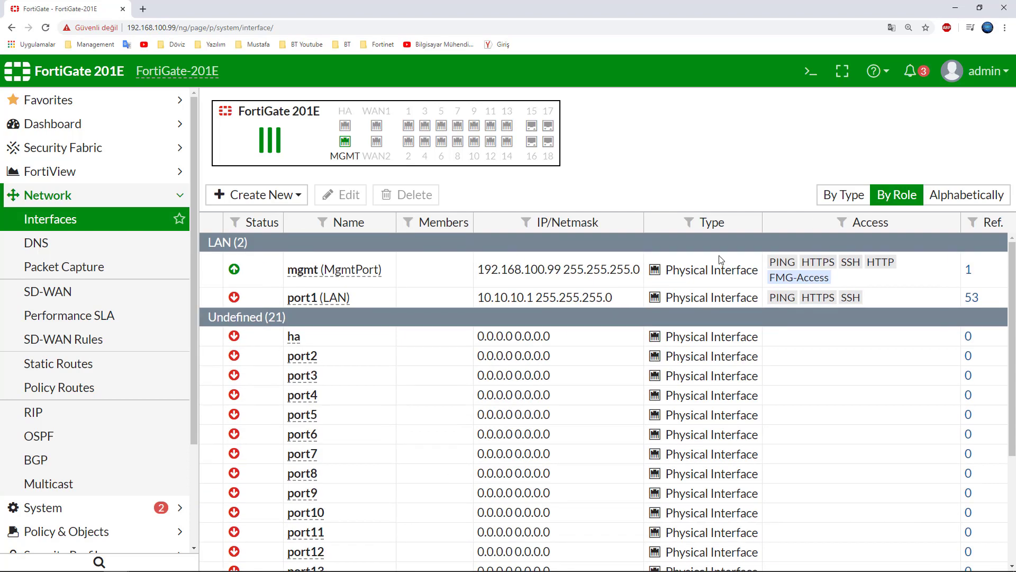
left_click(967, 195)
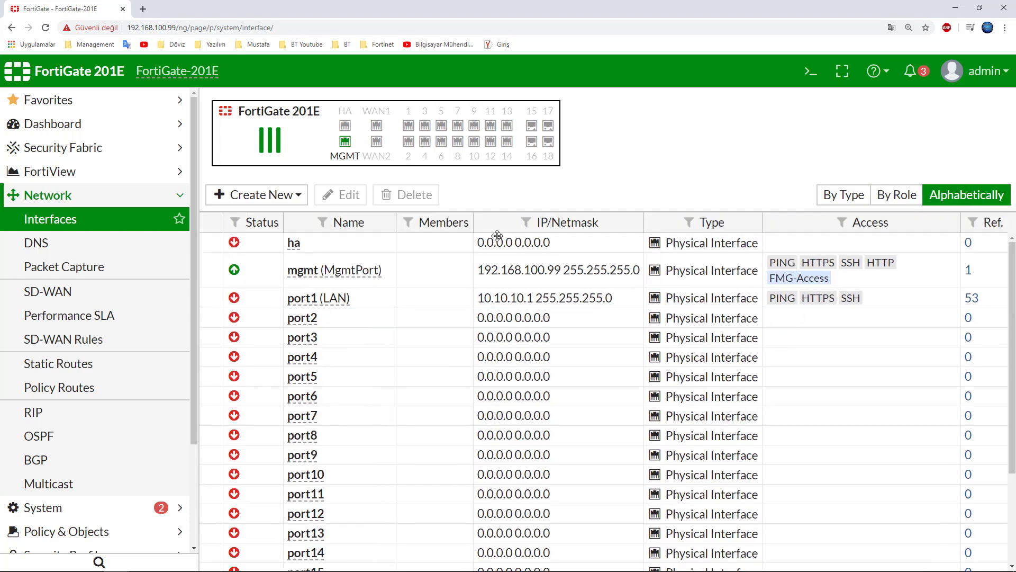
scroll(363, 324, "down", 3)
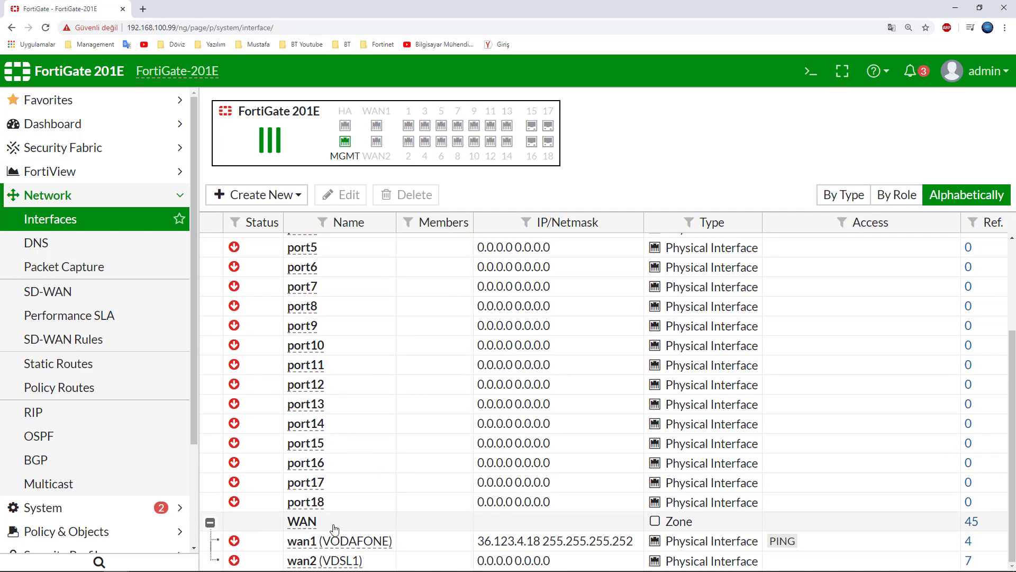
mouse_move(326, 540)
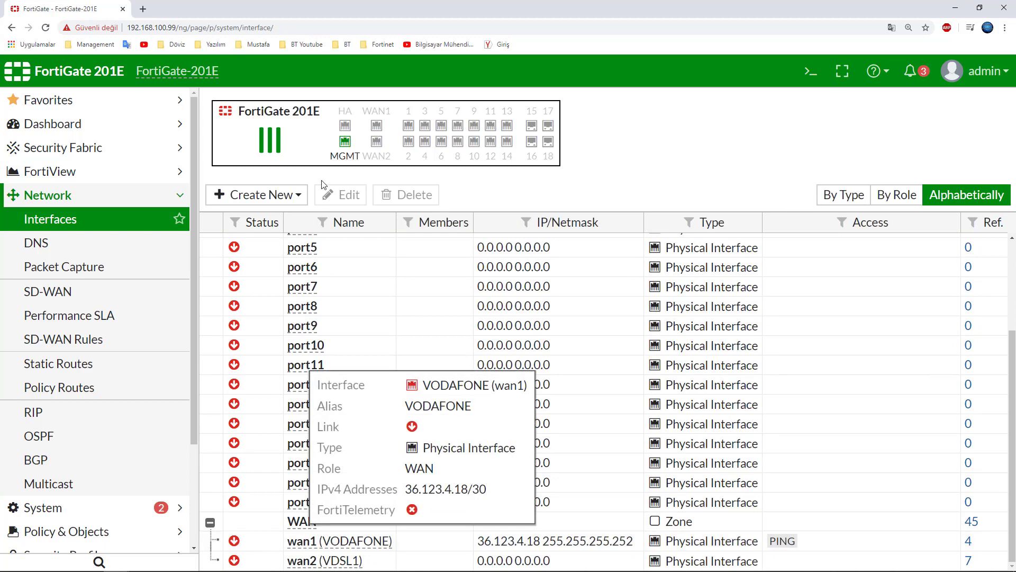
Open the wan1 interface for editing and set its alias to METRO
double_click(351, 544)
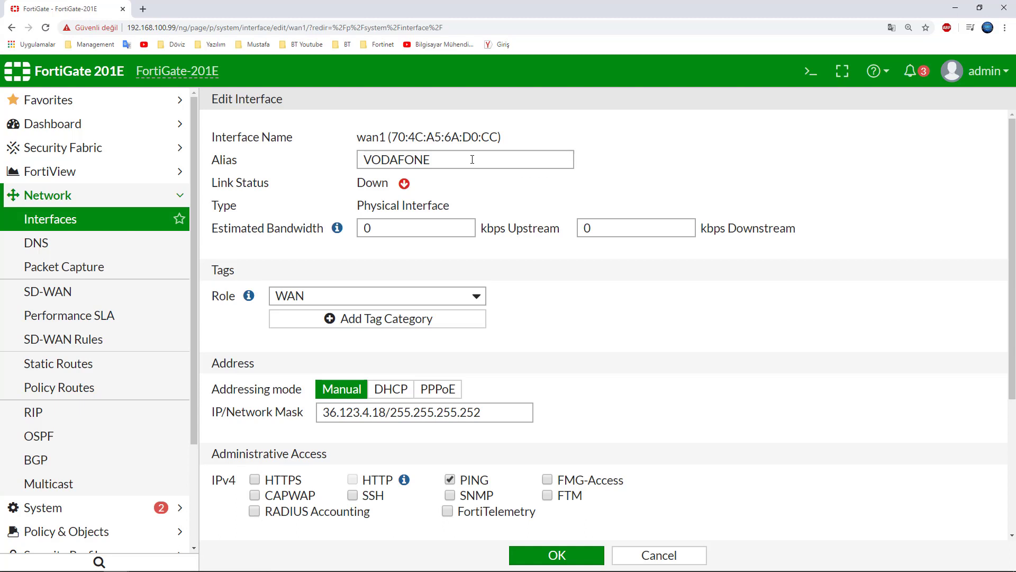
double_click(473, 160)
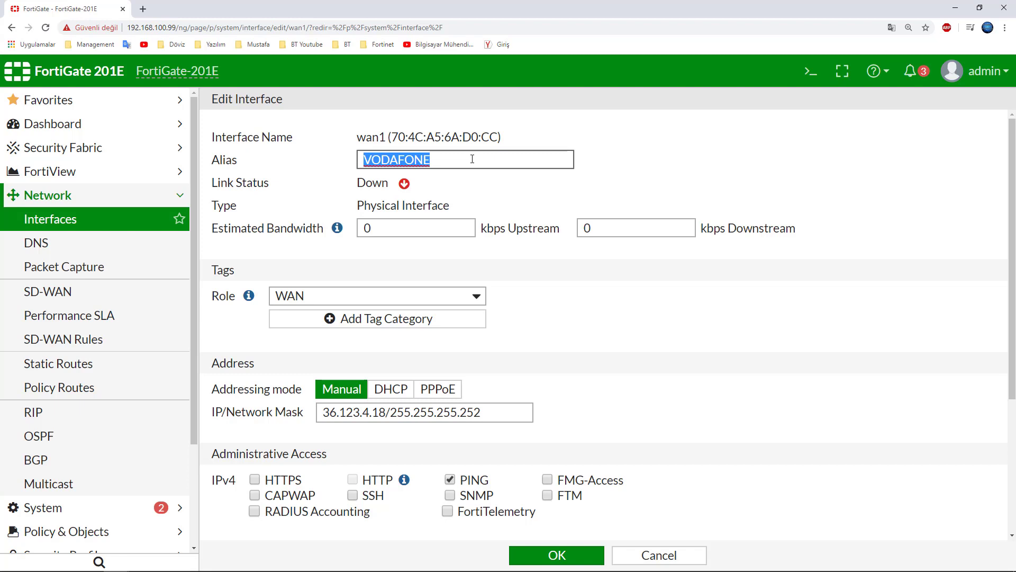
type("Metro")
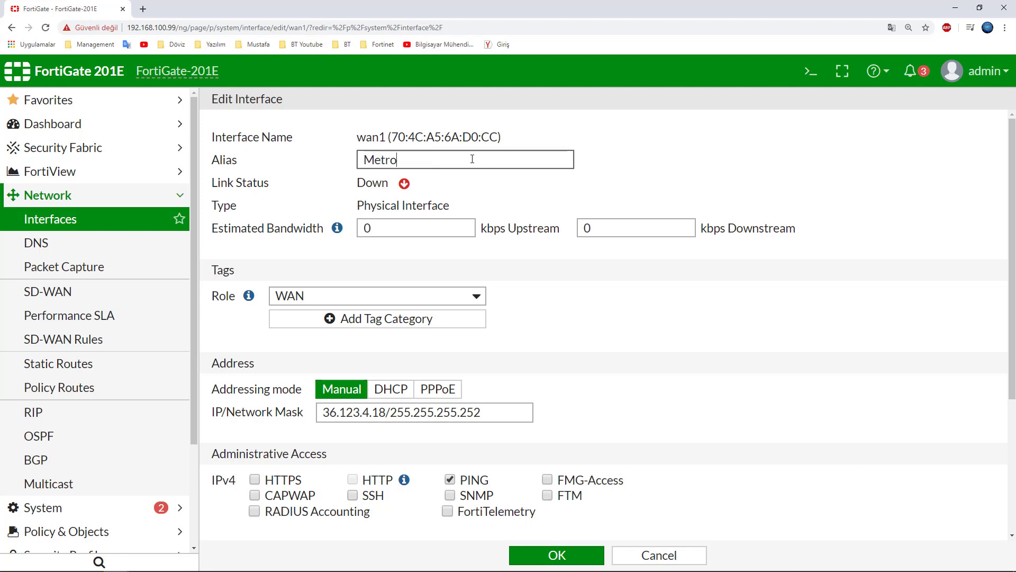
key("BackSpace")
key("BackSpace")
key("BackSpace")
key("BackSpace")
type("ETRO")
Review wan1's role options and the IP address and subnet mask of its manual addressing
left_click(353, 296)
left_click(356, 298)
scroll(586, 315, "down", 3)
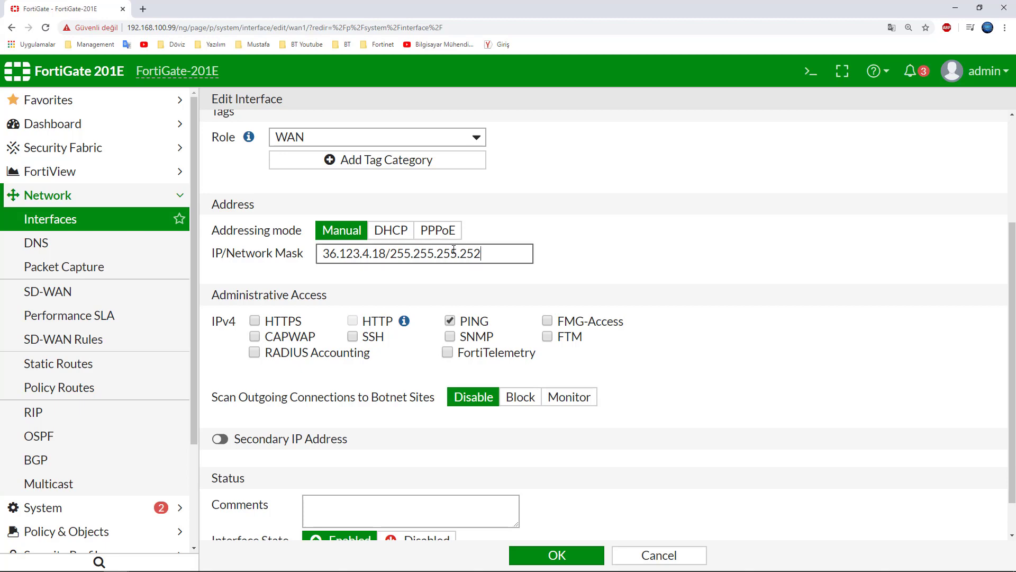
left_click_drag(482, 254, 316, 253)
left_click_drag(385, 254, 301, 254)
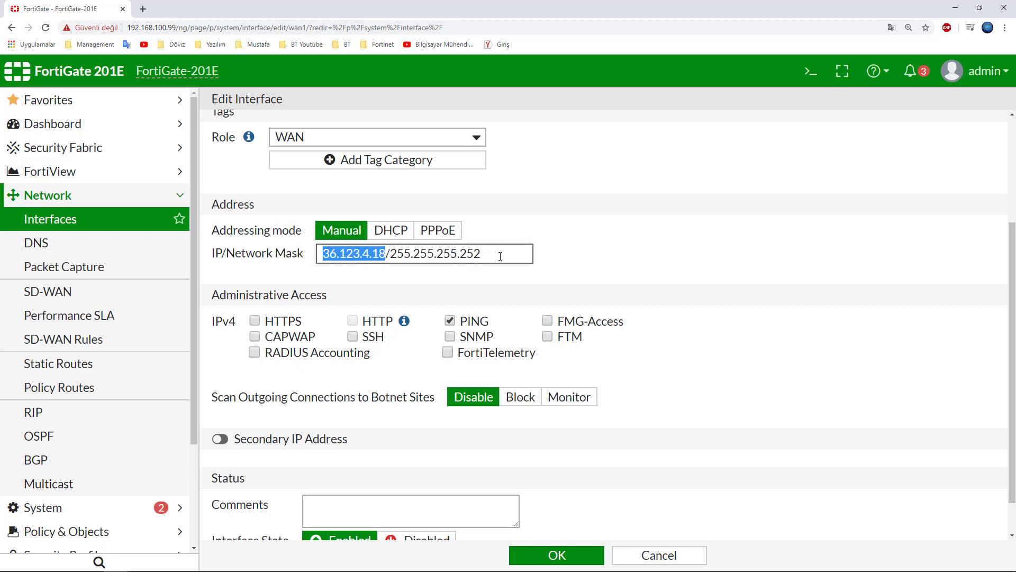
left_click_drag(482, 254, 389, 253)
left_click(635, 254)
scroll(650, 254, "down", 1)
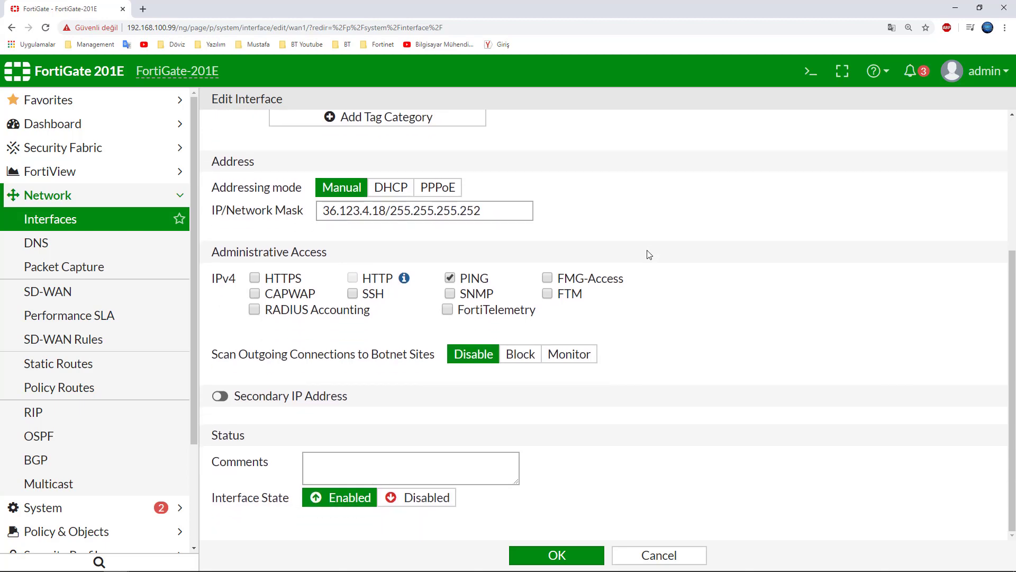
Allow HTTPS, HTTP and PING administrative access on wan1, save the interface, and check its entry in the list
left_click(255, 279)
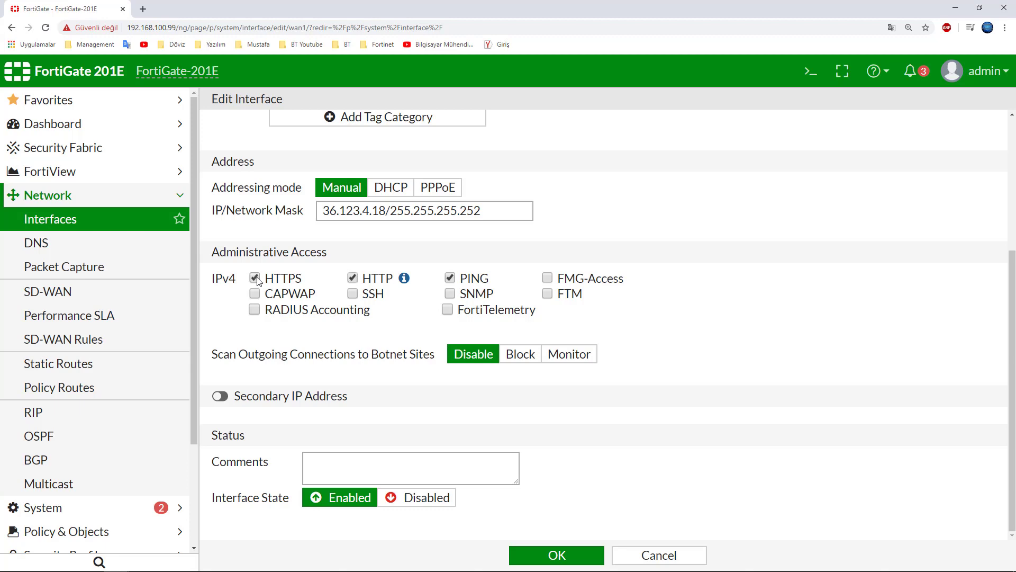
left_click(352, 279)
left_click(352, 279)
left_click(264, 282)
left_click(259, 280)
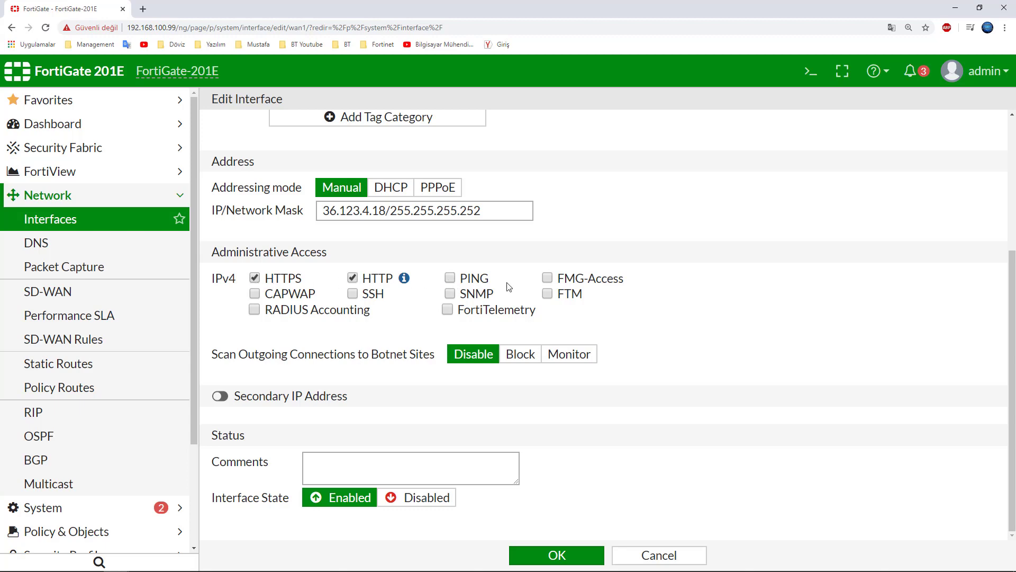
left_click(460, 282)
scroll(340, 445, "up", 4)
scroll(429, 438, "down", 5)
left_click(541, 554)
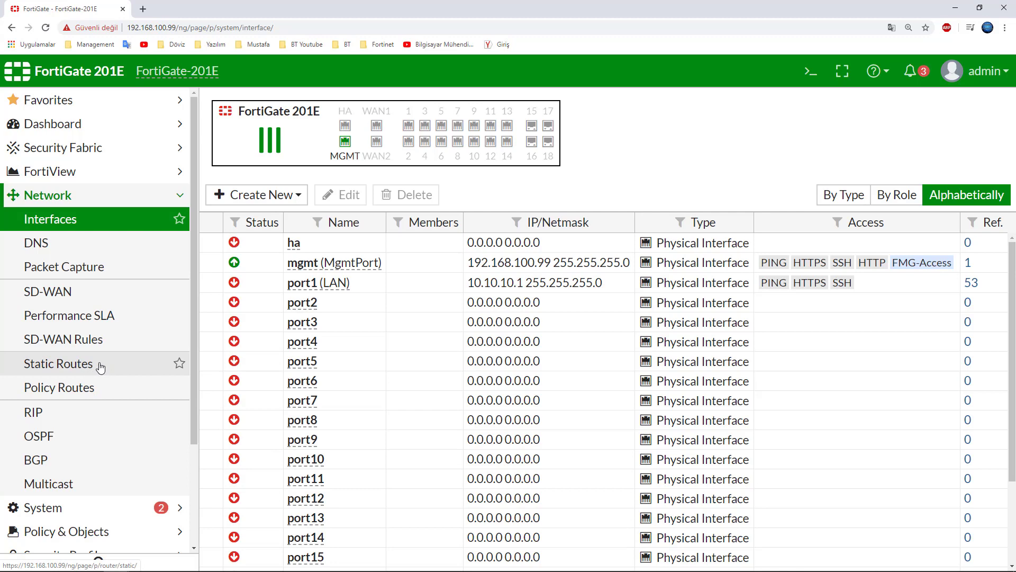
scroll(367, 374, "down", 3)
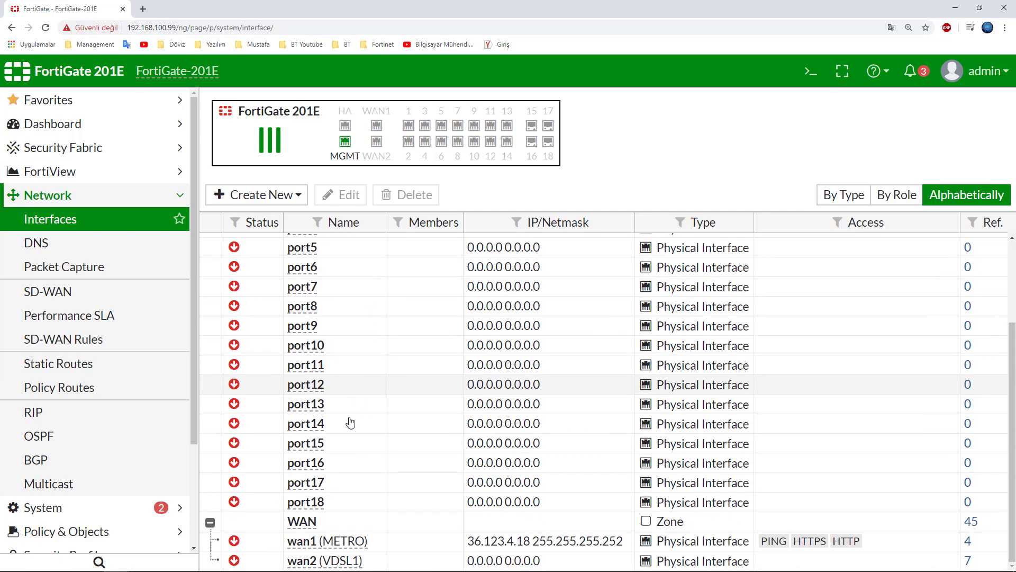
Go to the static routes and open the existing METRO (wan1) default route for editing
left_click(88, 366)
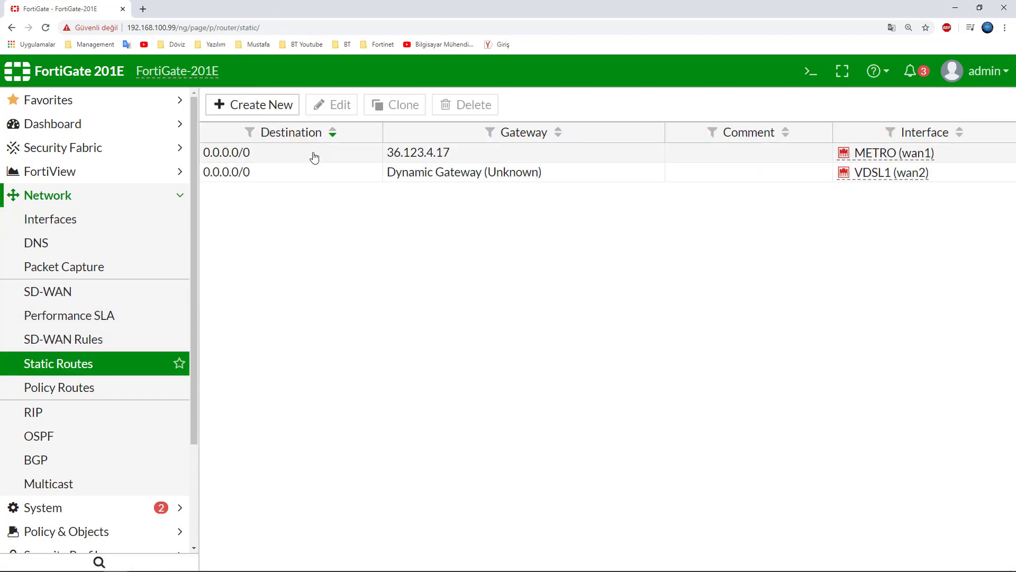
left_click(272, 106)
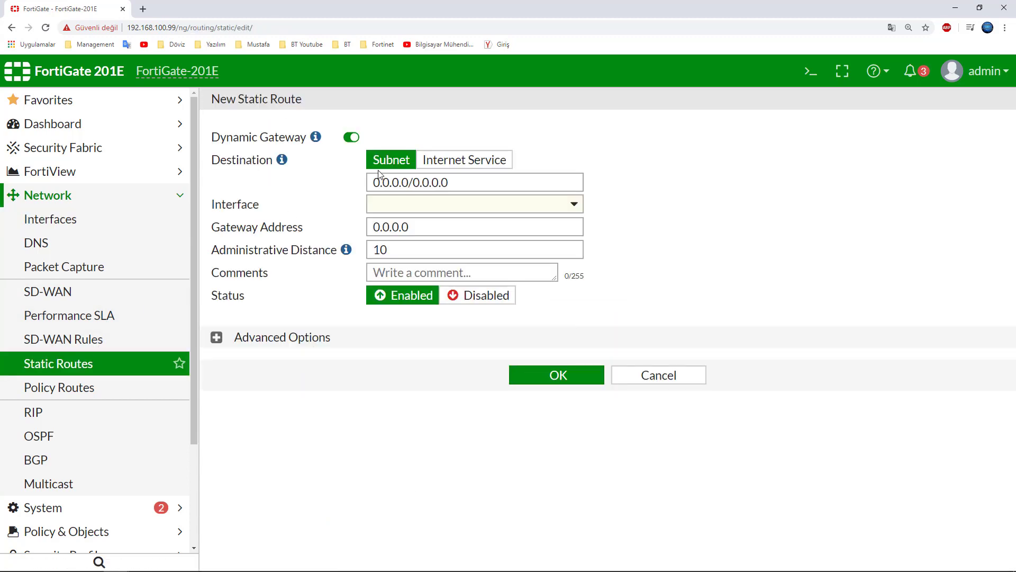
left_click(100, 362)
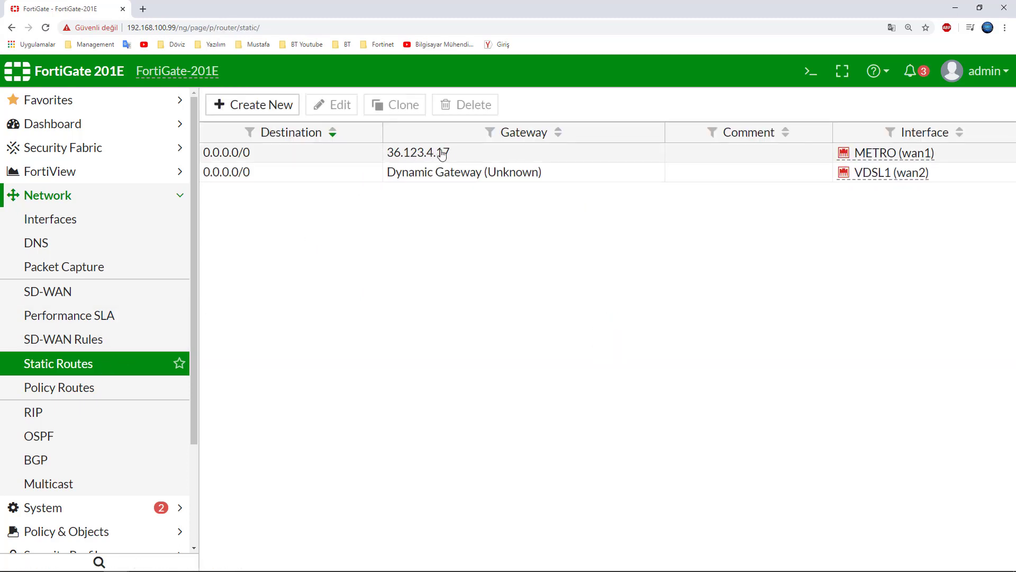
double_click(679, 159)
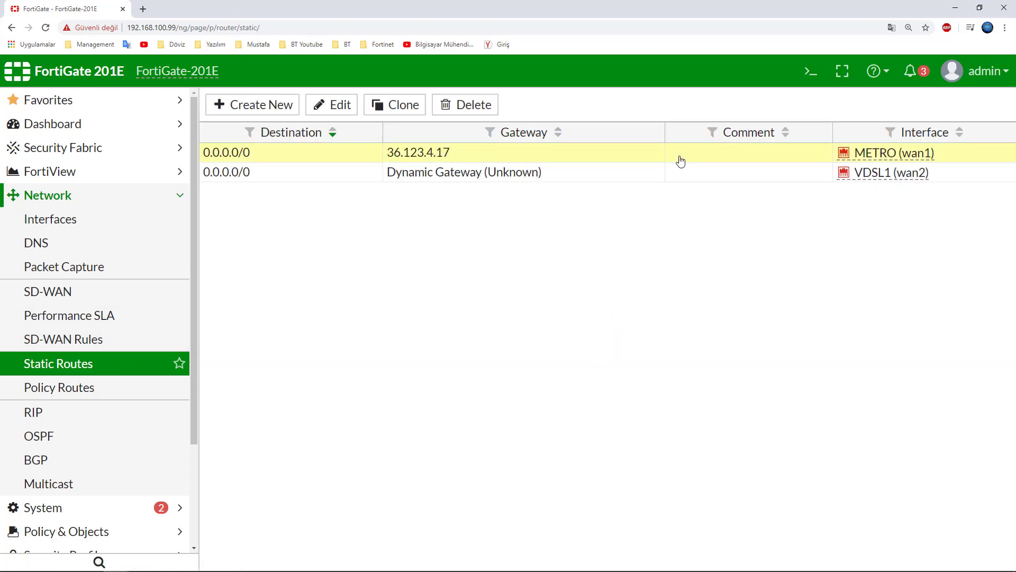
Choose METRO (wan1) as the route's interface, review its gateway address and advanced options, and save the route
left_click(461, 182)
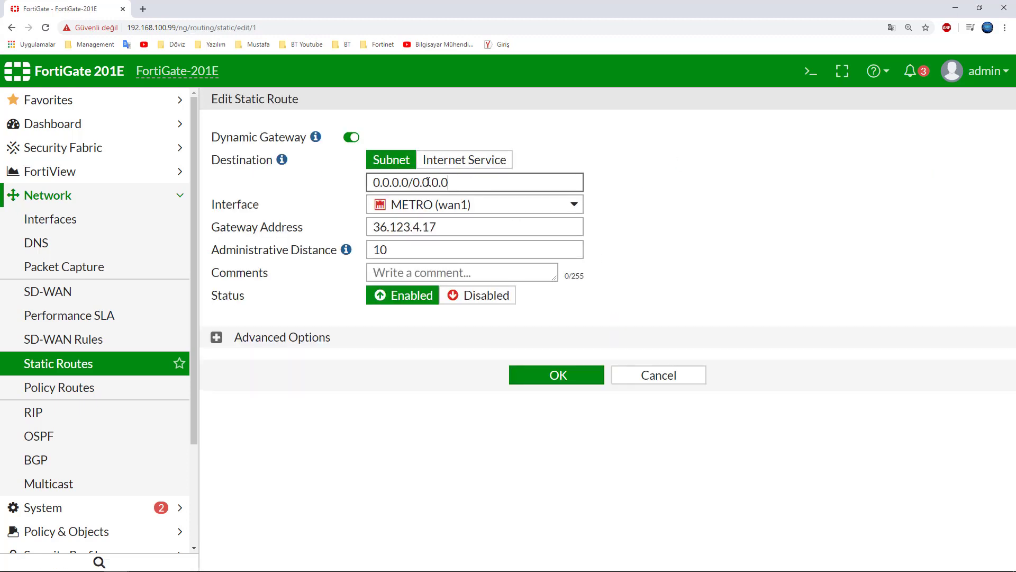
left_click(469, 208)
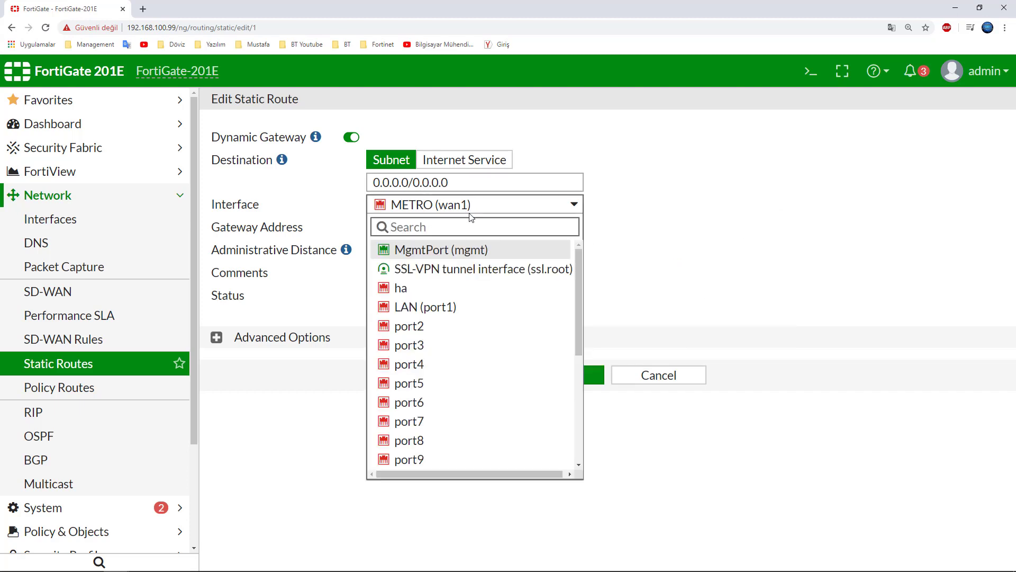
scroll(495, 397, "down", 5)
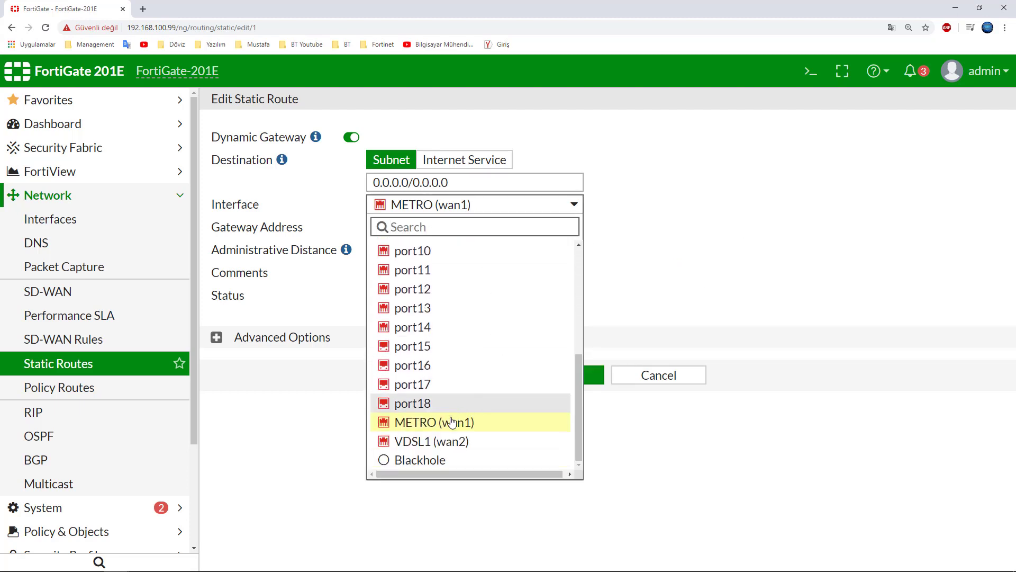
left_click(452, 422)
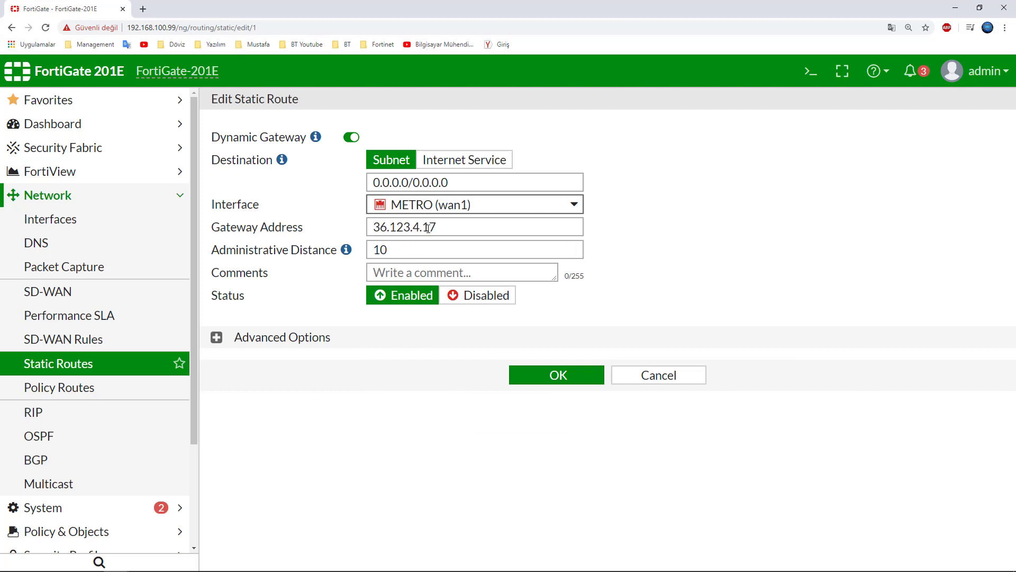
left_click_drag(455, 226, 354, 225)
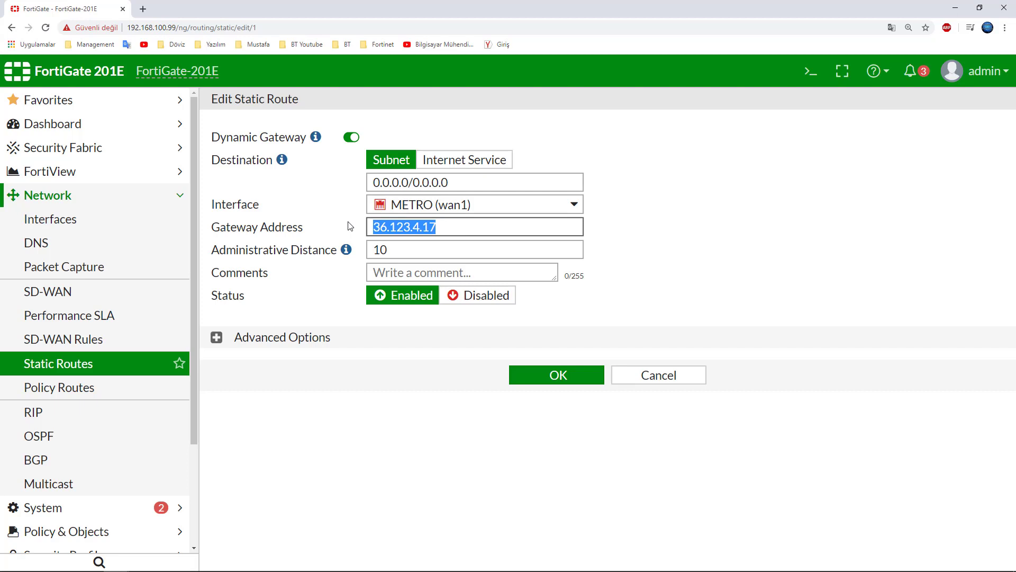
left_click(461, 227)
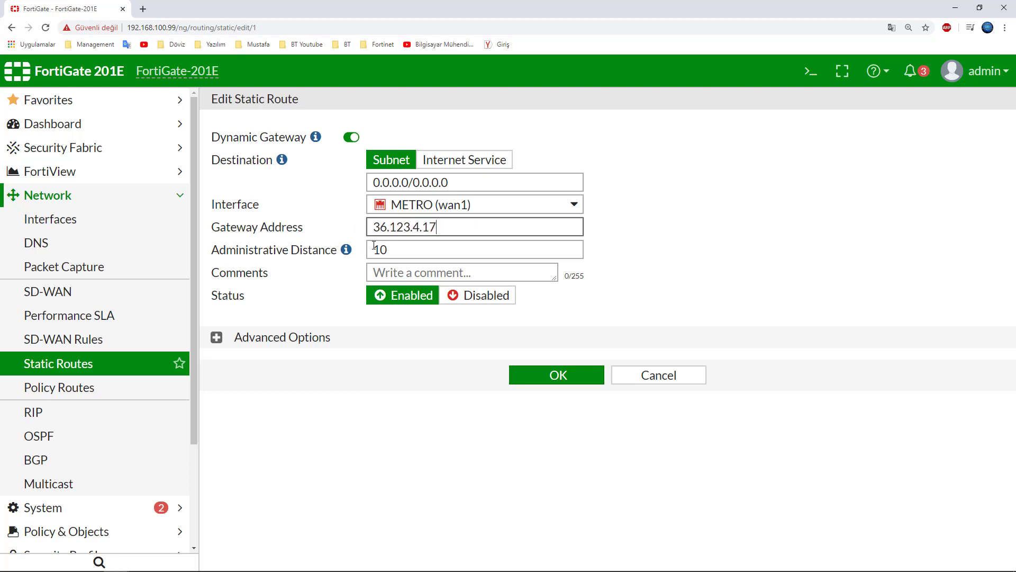
left_click(311, 338)
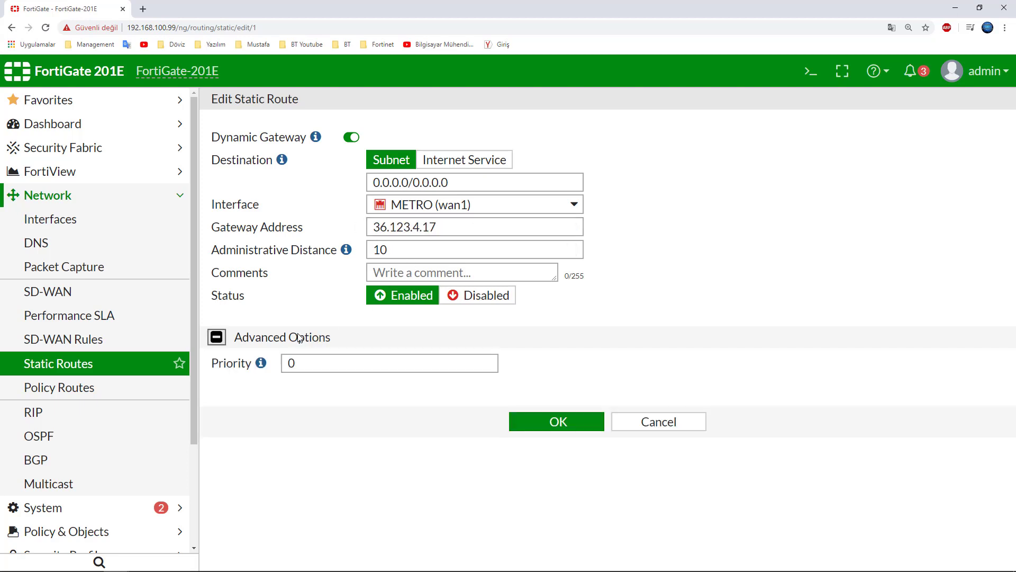
left_click(519, 422)
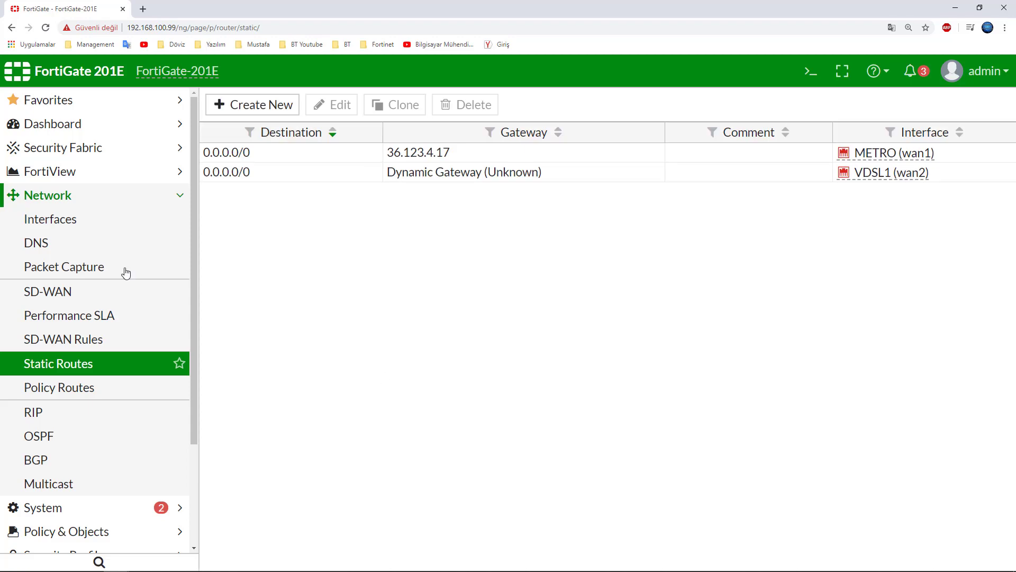
Open the wan2 (VDSL1) interface for editing and review its alias and role options
left_click(65, 229)
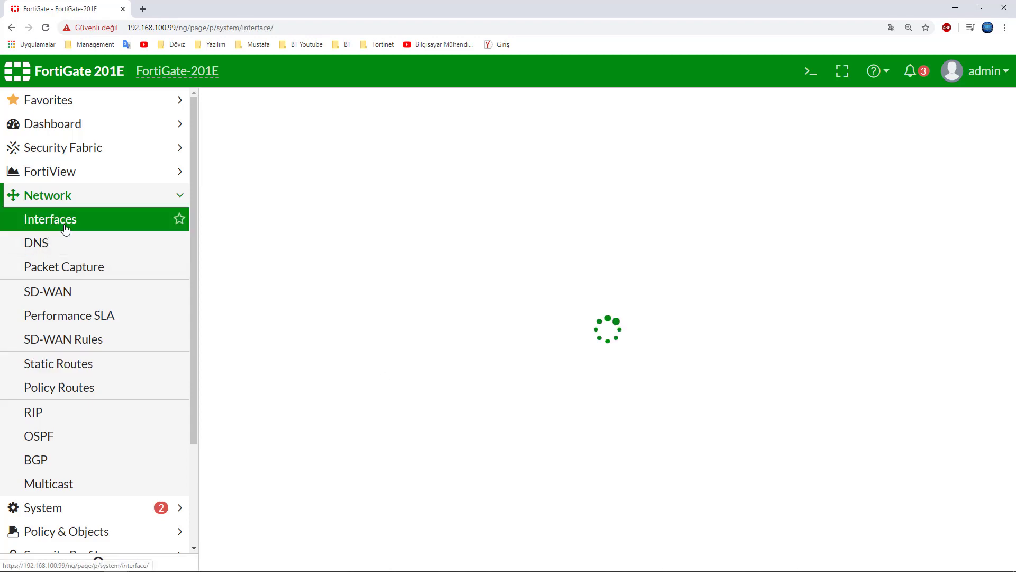
scroll(737, 291, "down", 2)
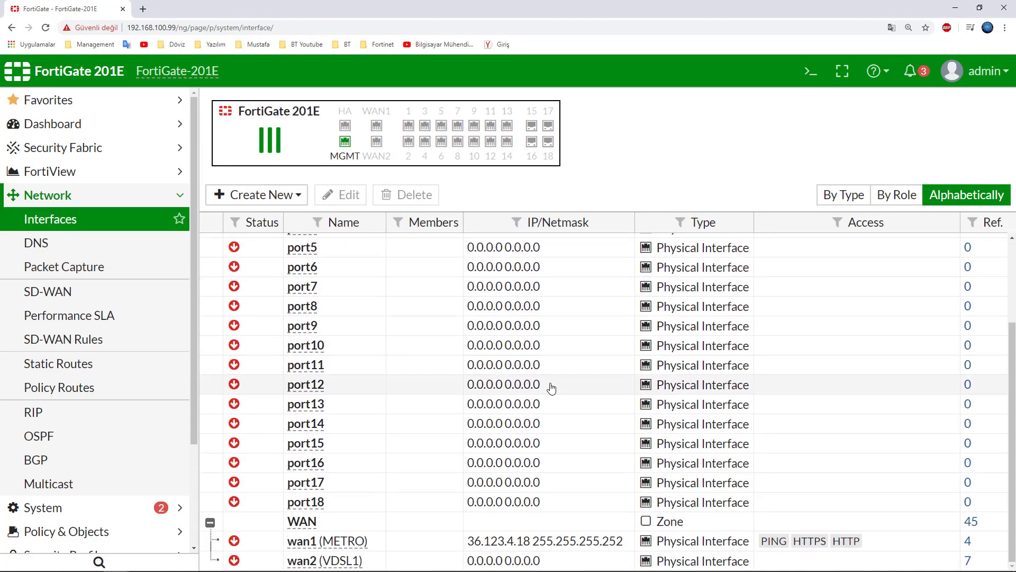
double_click(377, 564)
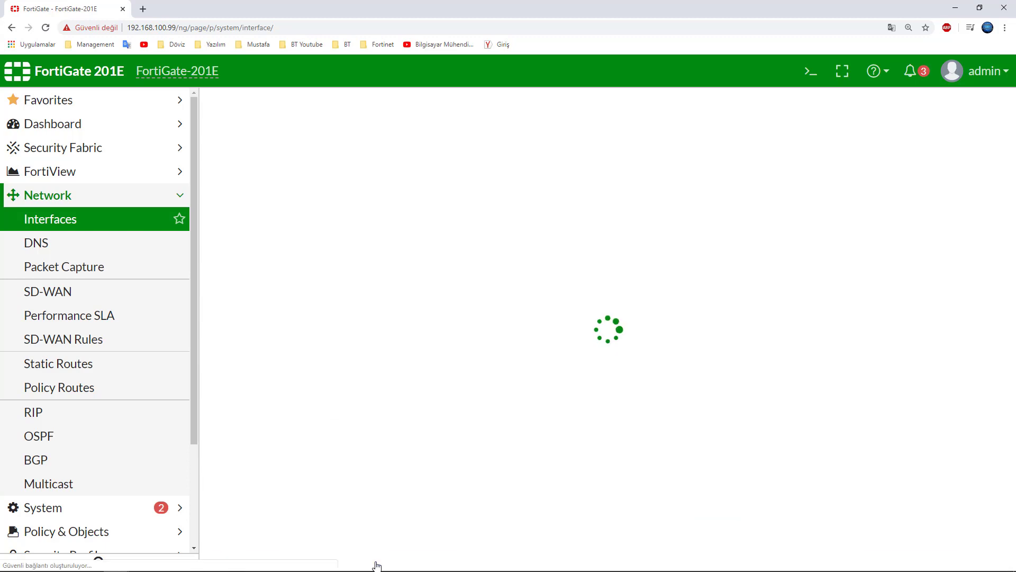
double_click(459, 153)
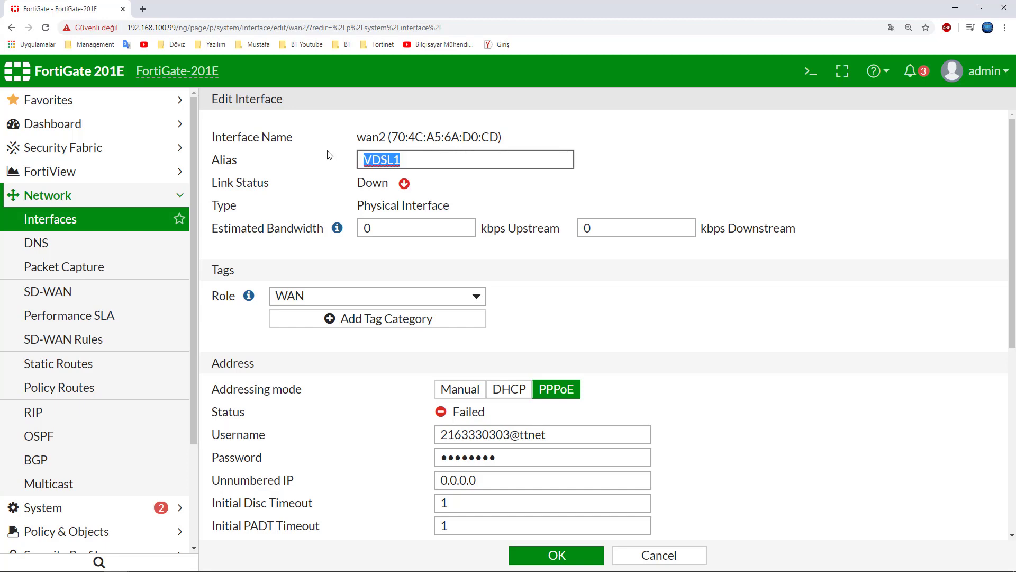
scroll(300, 230, "down", 4)
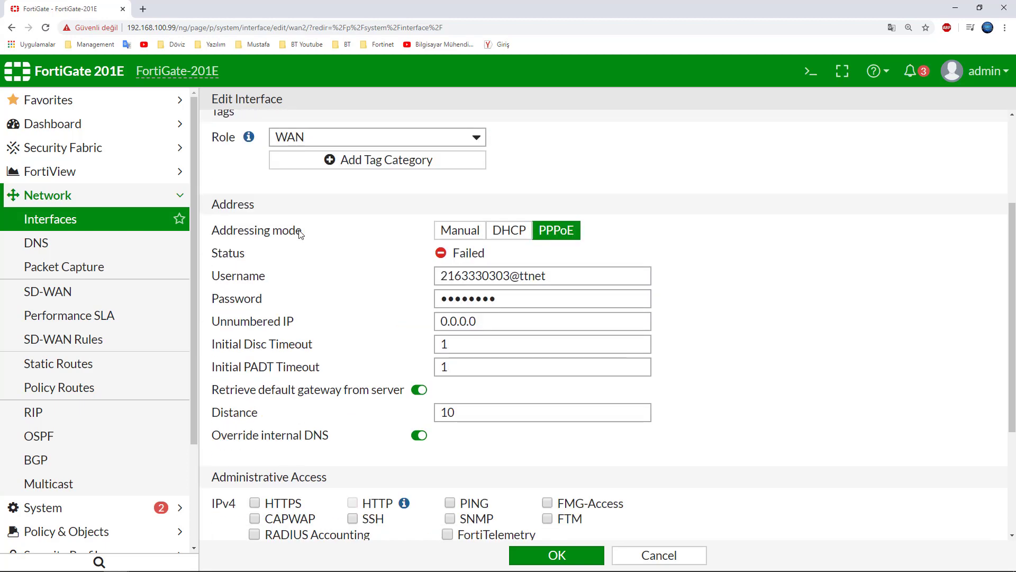
scroll(300, 231, "up", 4)
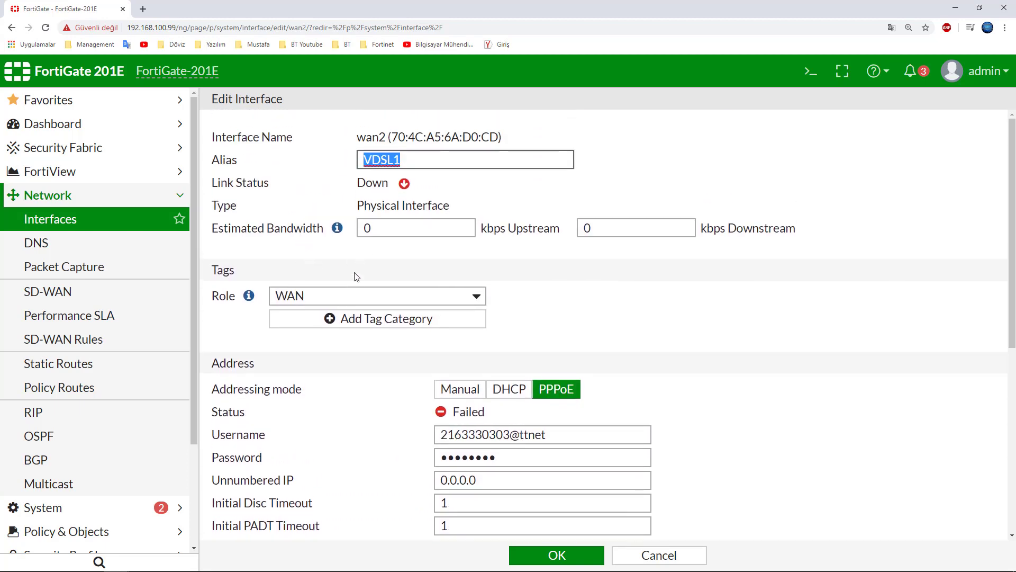
left_click(350, 303)
left_click(443, 324)
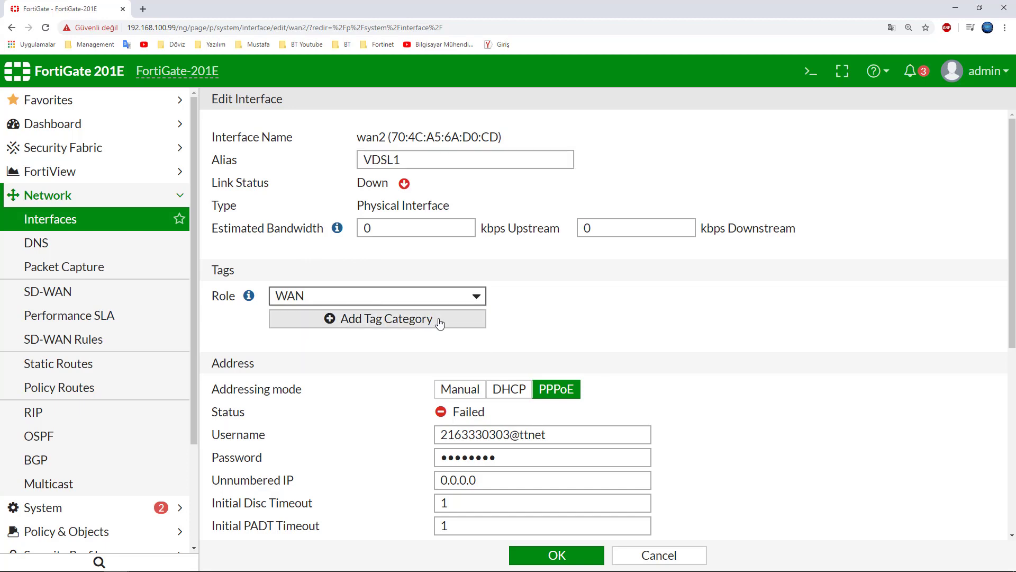
Look through wan2's addressing modes, including DHCP, and leave PPPoE selected
scroll(295, 216, "down", 3)
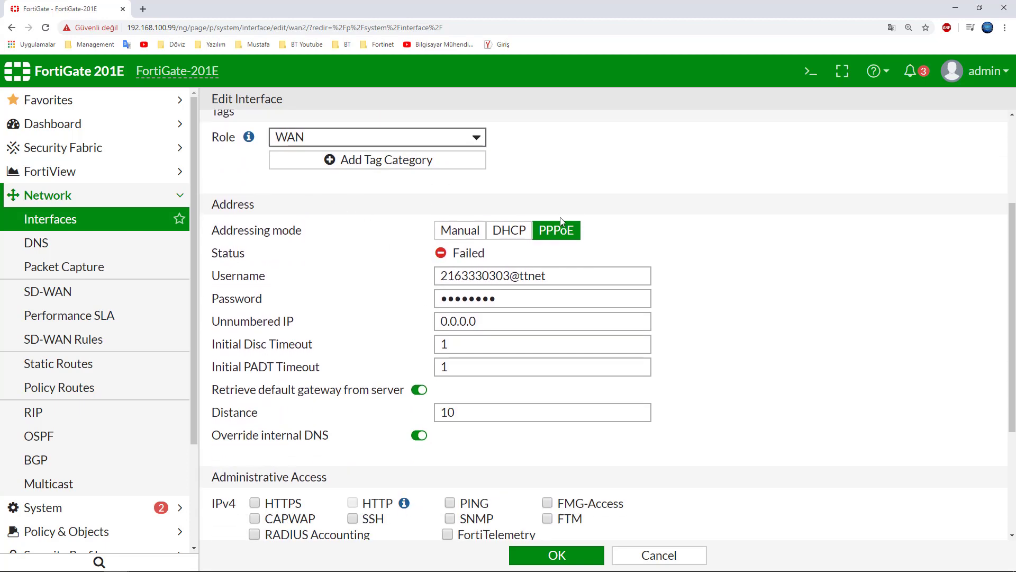
left_click(479, 230)
left_click(404, 239)
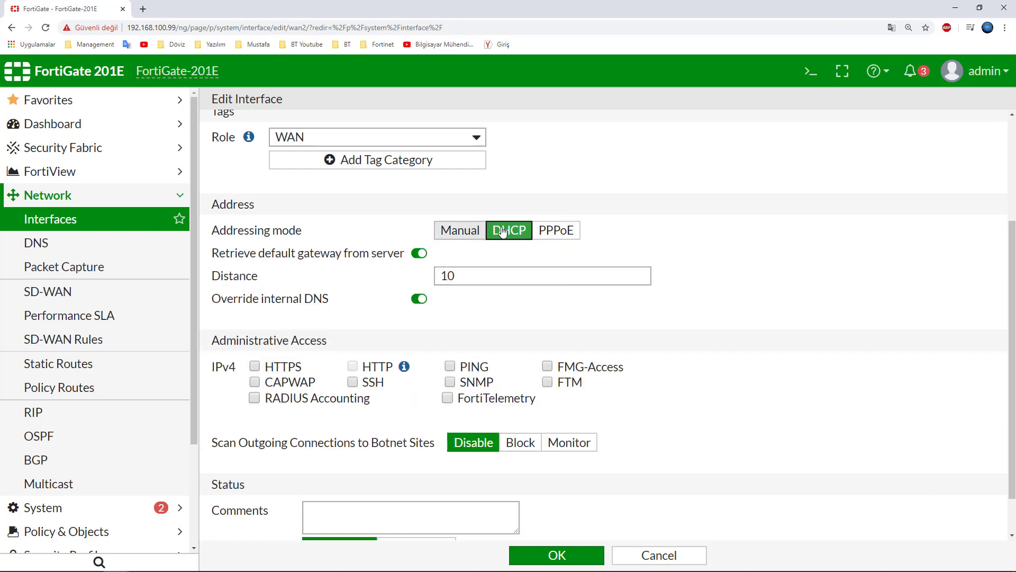
left_click(556, 230)
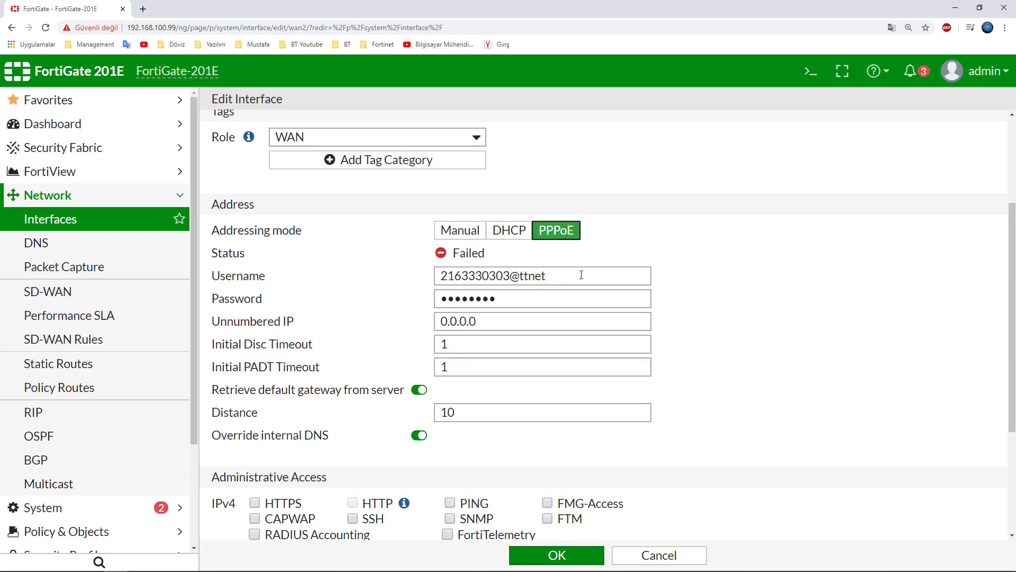
Review the PPPoE username and password fields of wan2
scroll(311, 283, "up", 1)
scroll(311, 284, "up", 1)
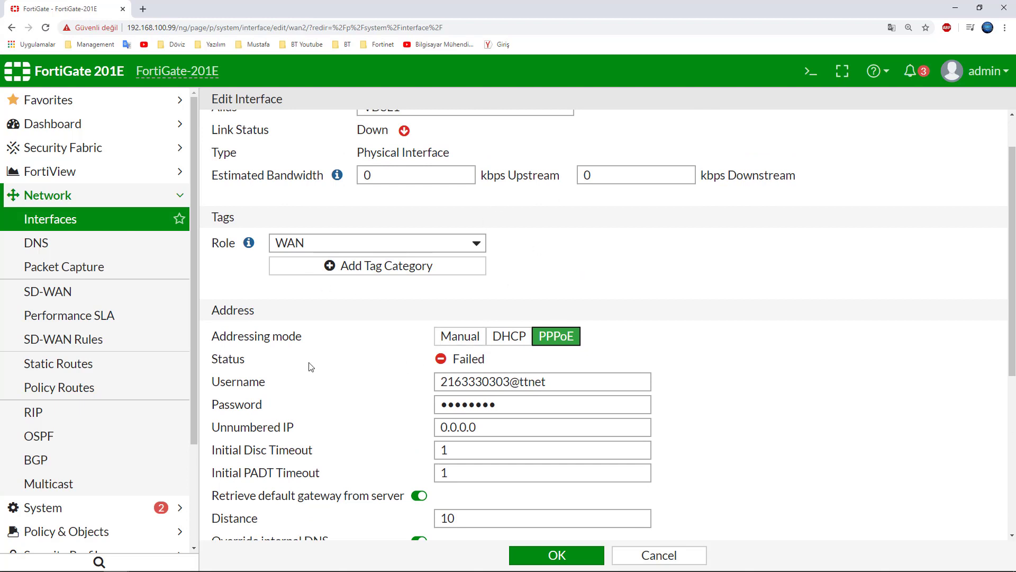
left_click_drag(265, 383, 259, 383)
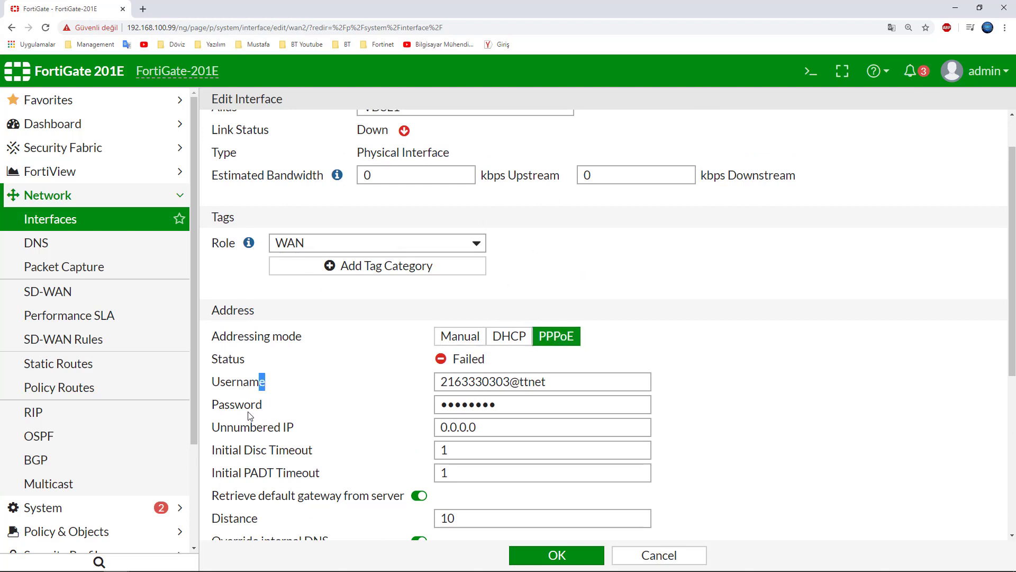
left_click_drag(548, 381, 427, 395)
key("Tab")
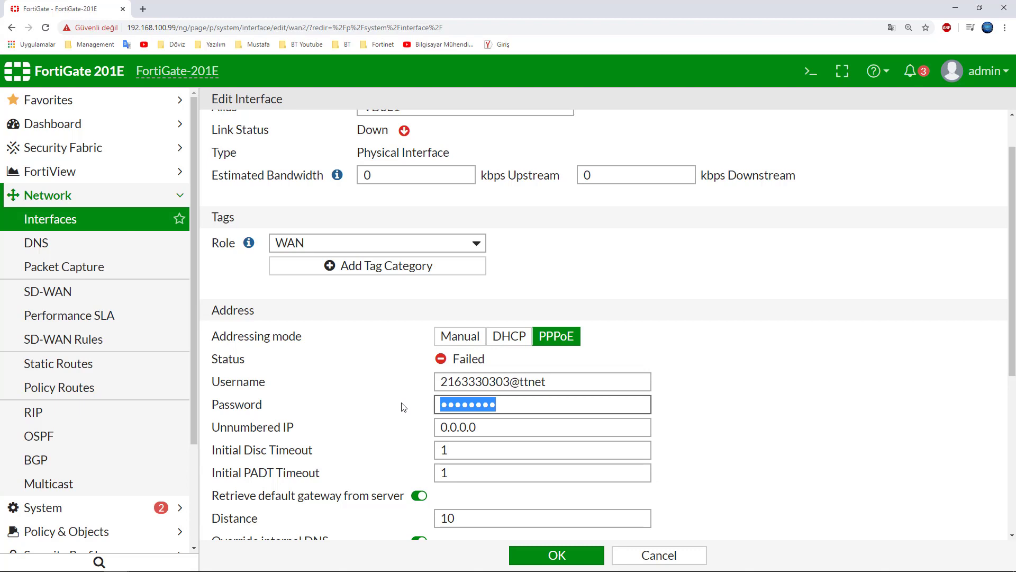
left_click_drag(561, 384, 408, 394)
key("Tab")
scroll(368, 410, "down", 1)
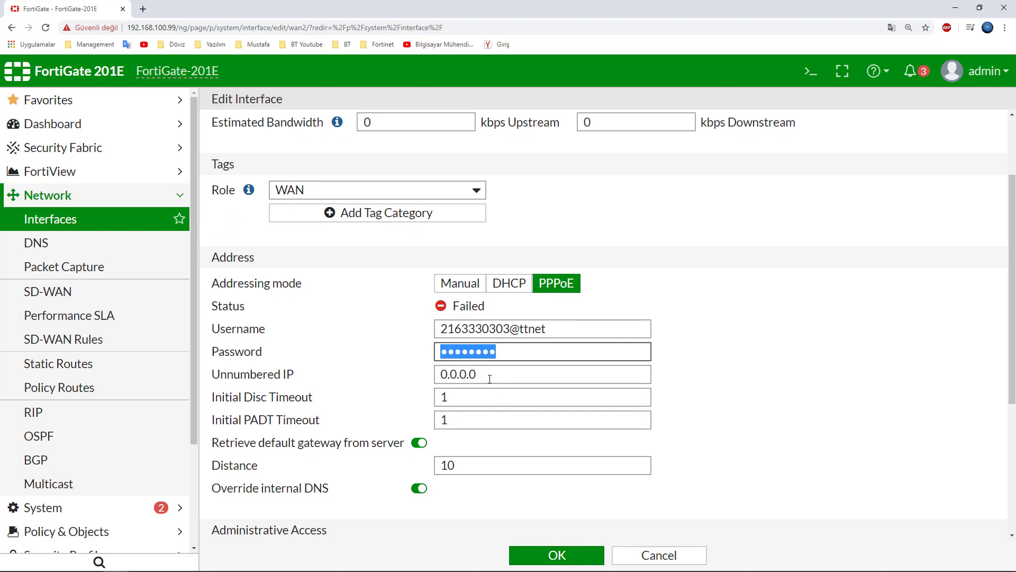
Allow HTTPS, HTTP and PING administrative access on wan2, save the interface, and check its entry in the list
scroll(474, 331, "down", 1)
scroll(474, 334, "down", 2)
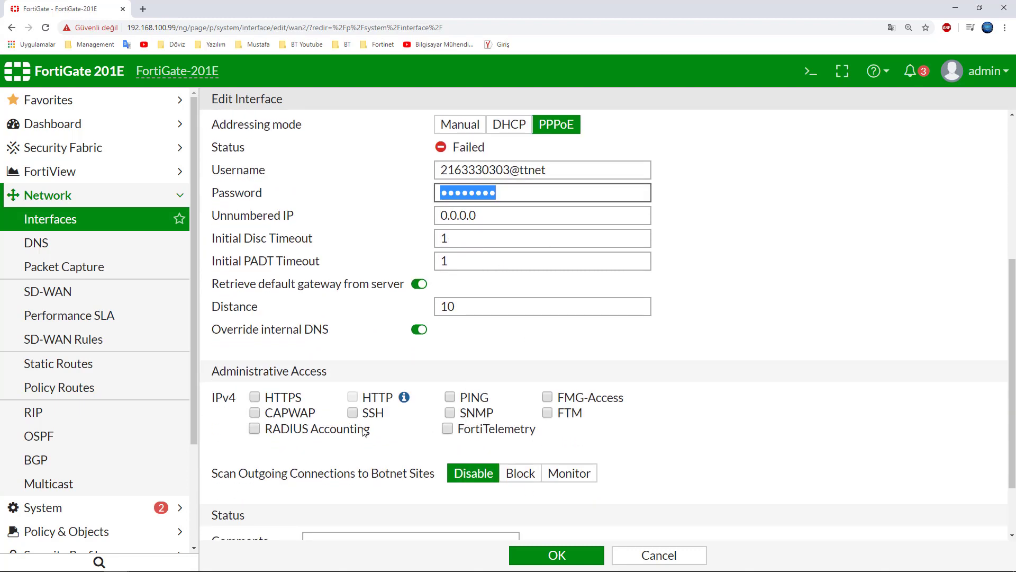
left_click(255, 398)
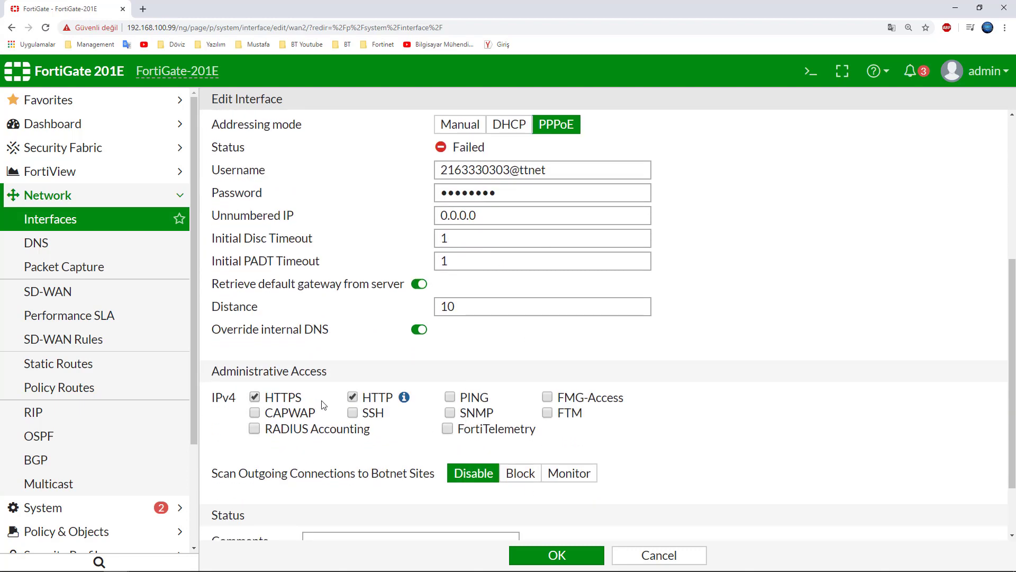
scroll(359, 403, "down", 1)
scroll(359, 403, "up", 5)
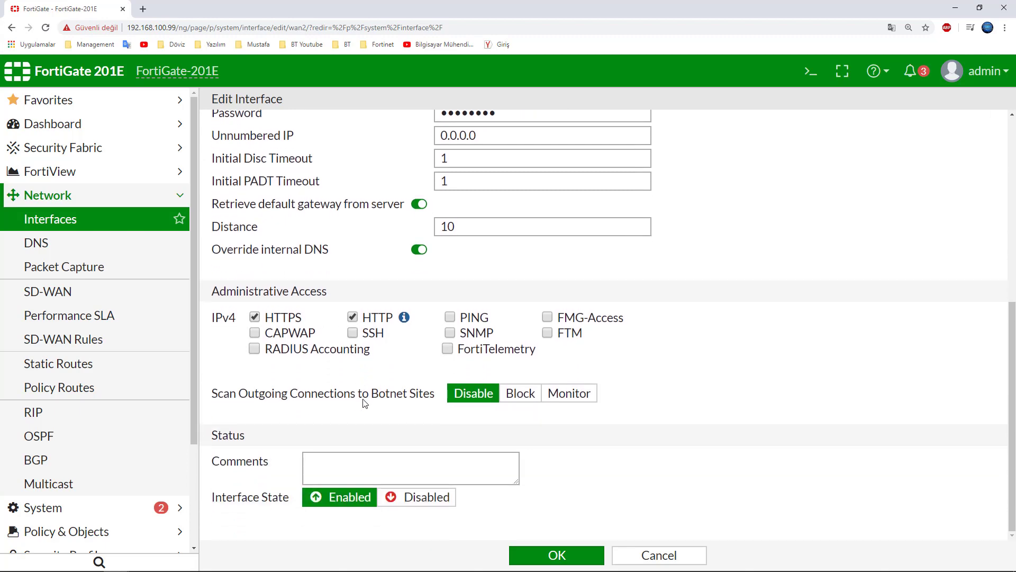
scroll(398, 167, "down", 6)
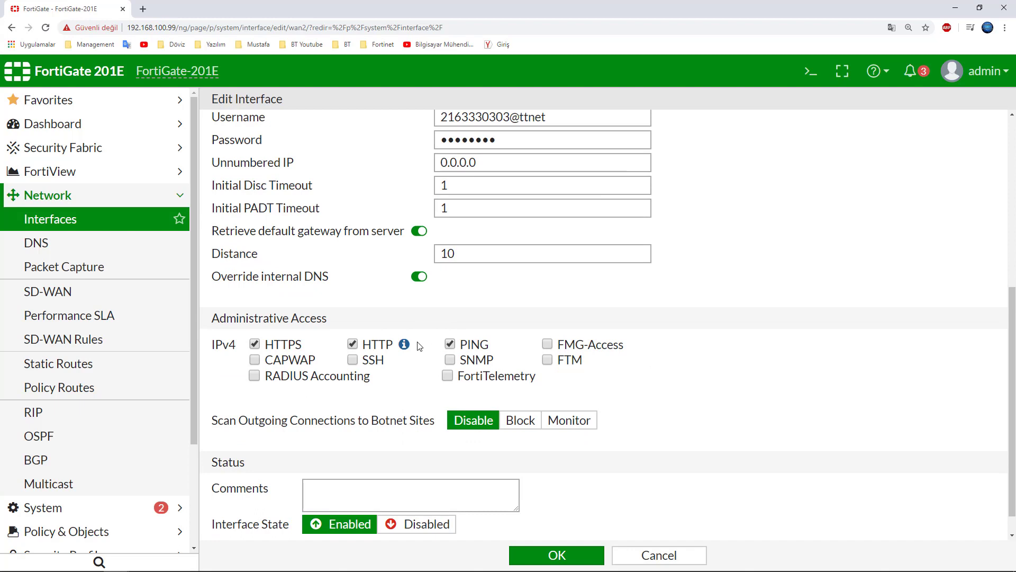
scroll(398, 368, "down", 1)
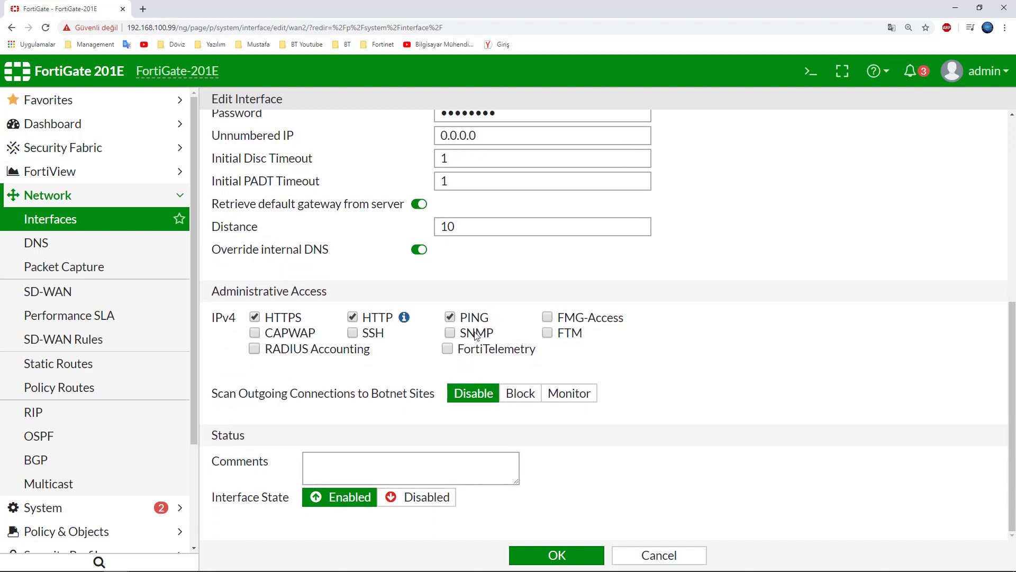
scroll(392, 337, "up", 4)
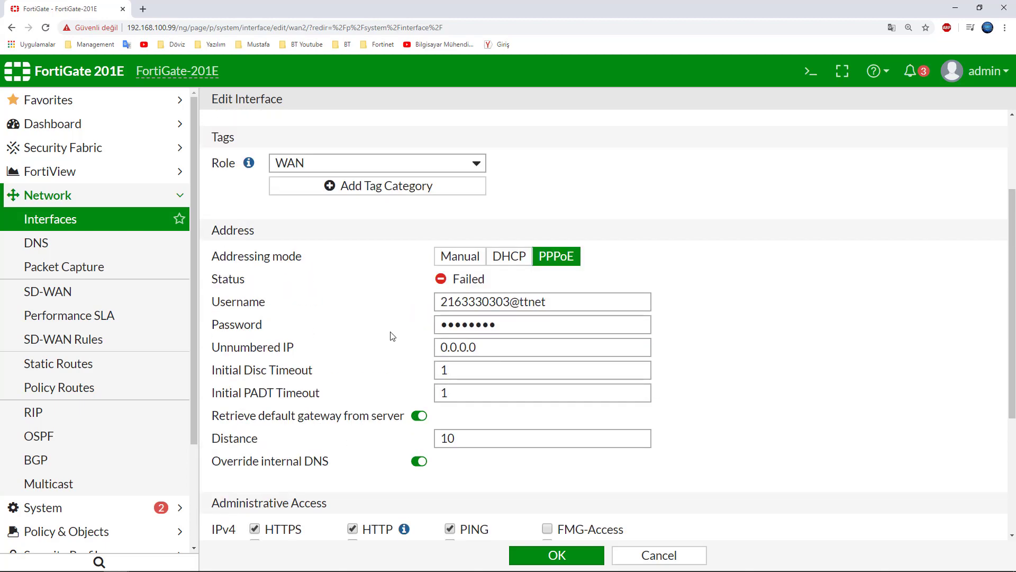
scroll(392, 336, "down", 3)
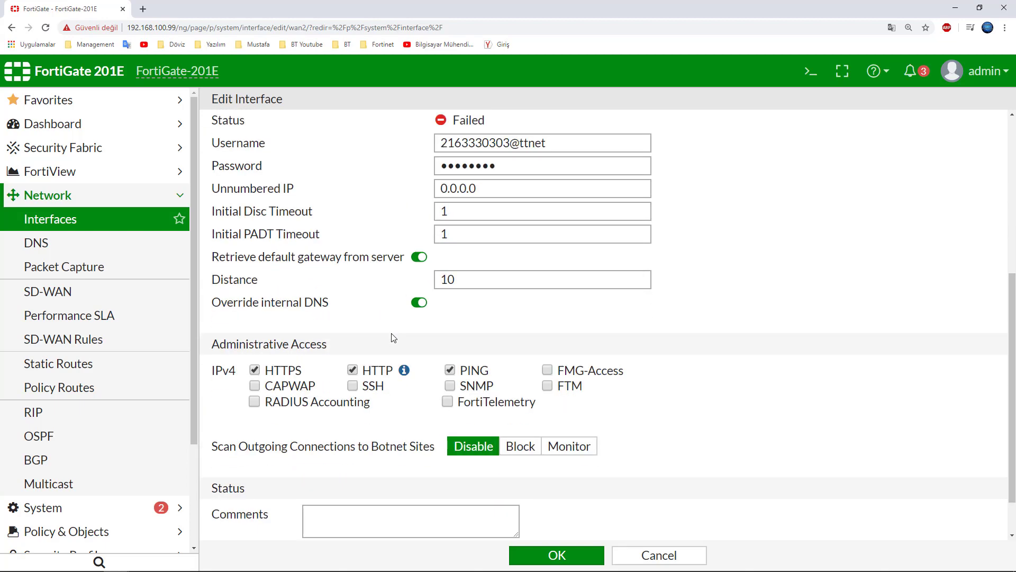
left_click(561, 556)
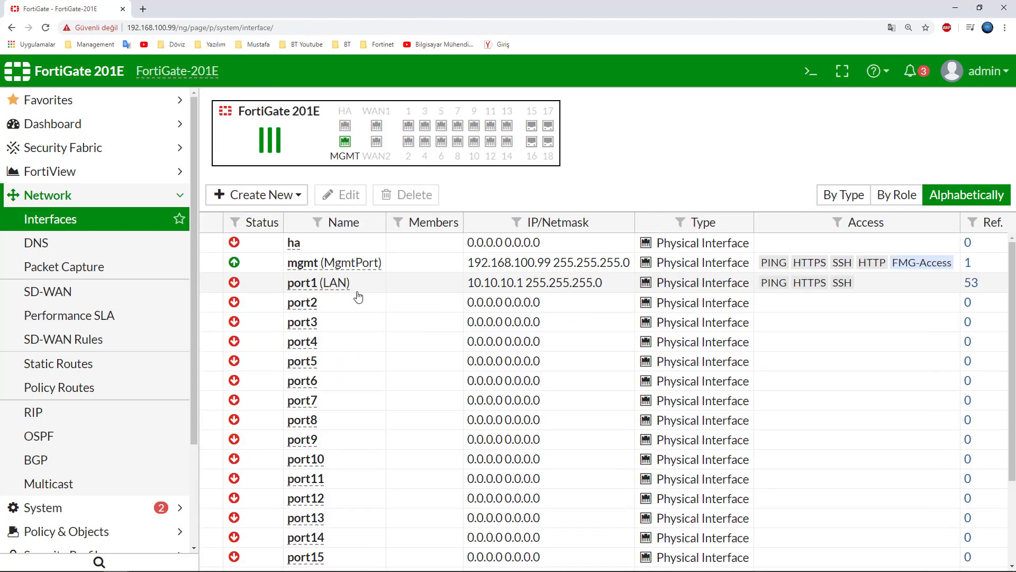
scroll(358, 297, "down", 3)
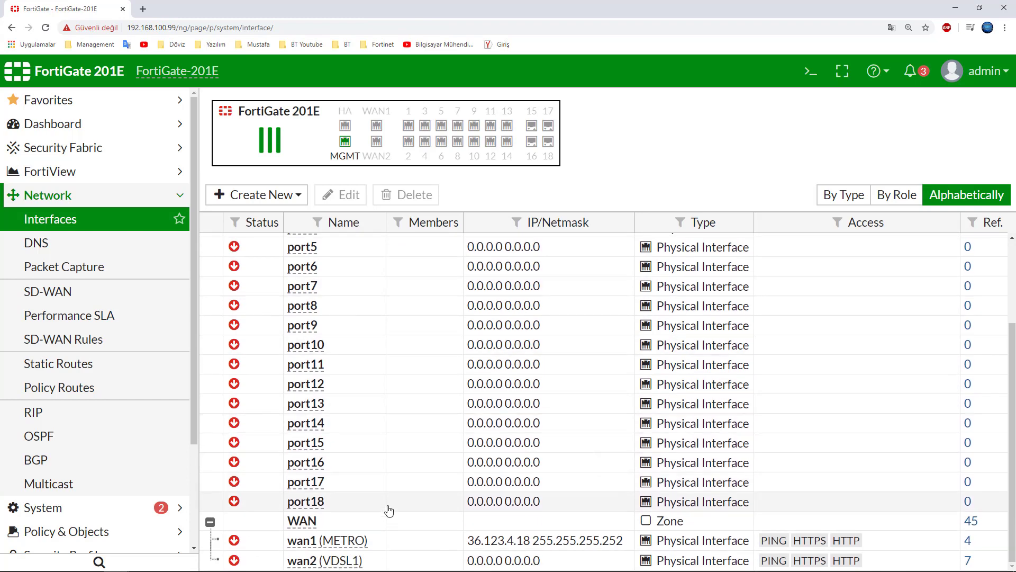
left_click(99, 372)
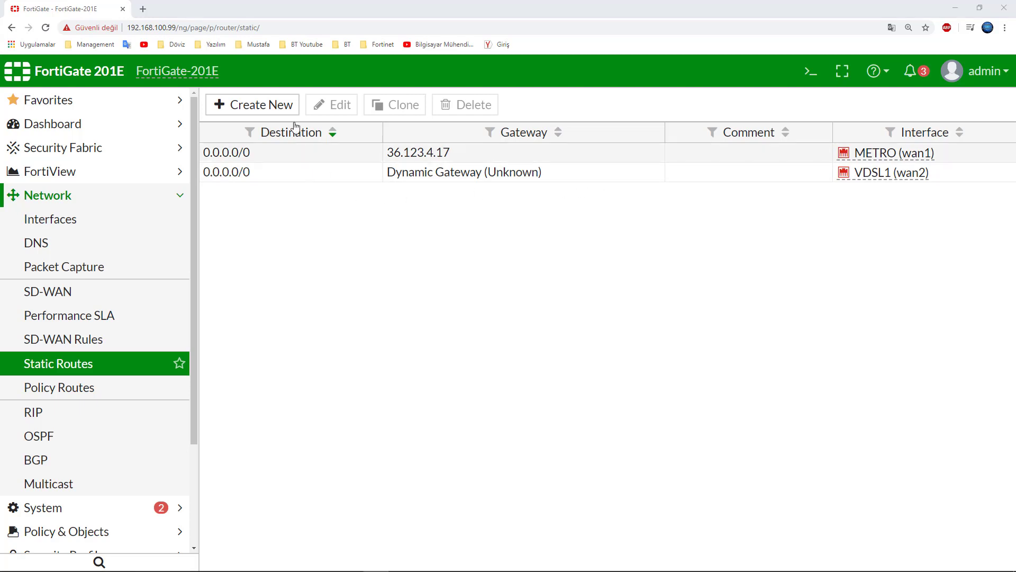
left_click(282, 106)
left_click(453, 178)
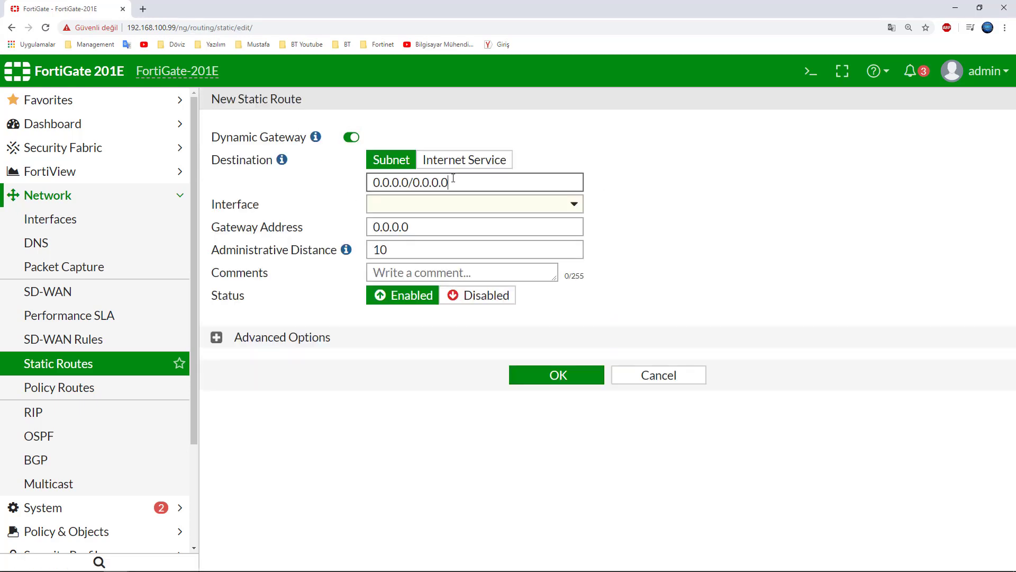
left_click(439, 202)
scroll(441, 339, "down", 5)
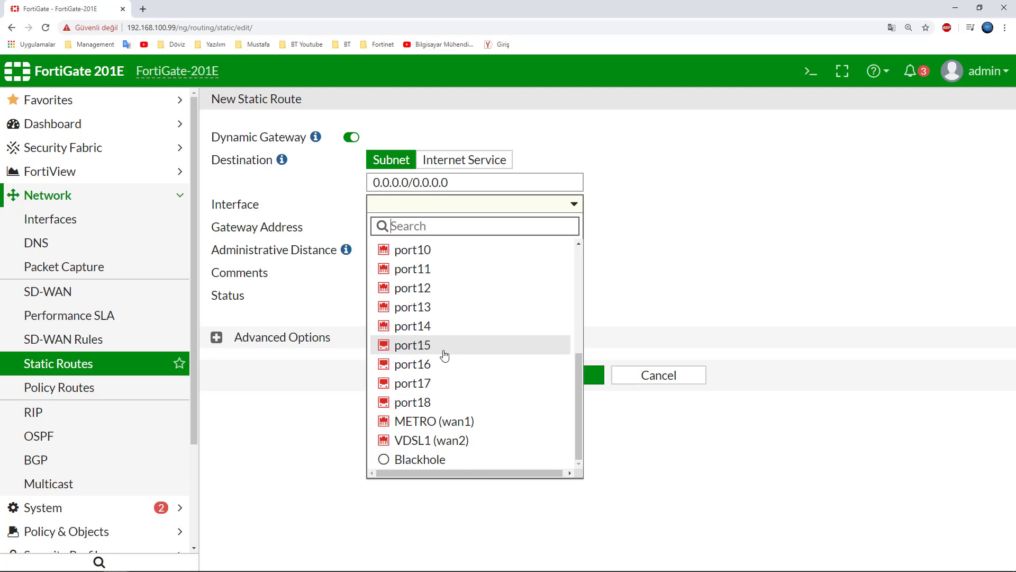
left_click(439, 445)
left_click_drag(418, 232, 277, 244)
Open the existing VDSL1 (wan2) default route from the static routes, choose VDSL1 (wan2) as its interface, and save the route
left_click(106, 374)
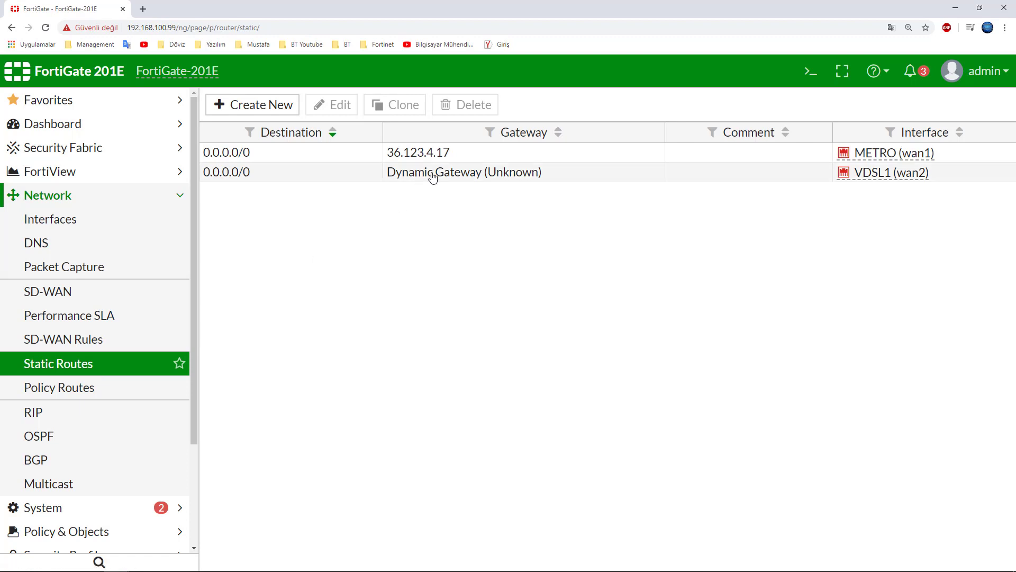
double_click(433, 177)
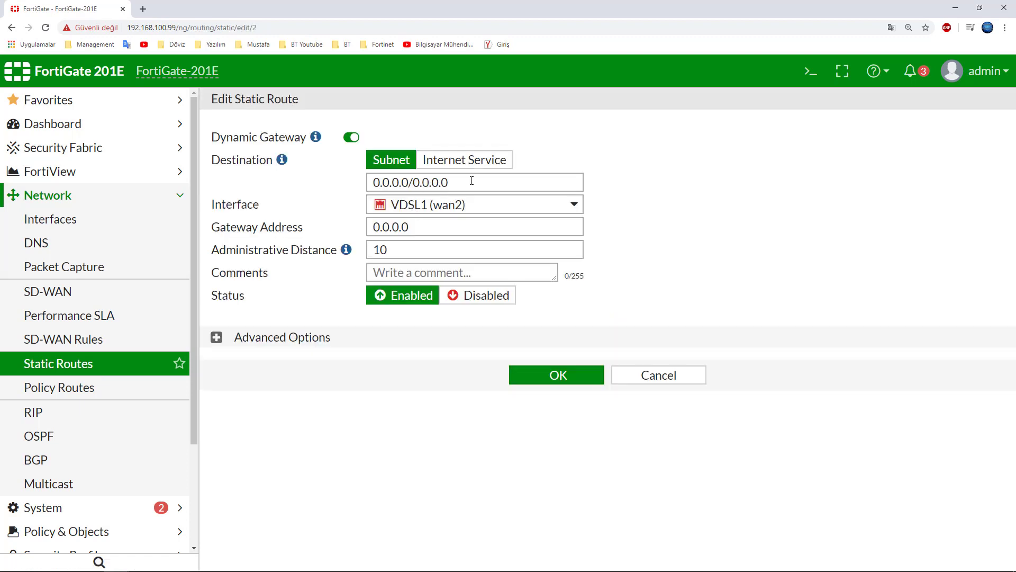
left_click_drag(472, 181, 328, 185)
left_click(483, 206)
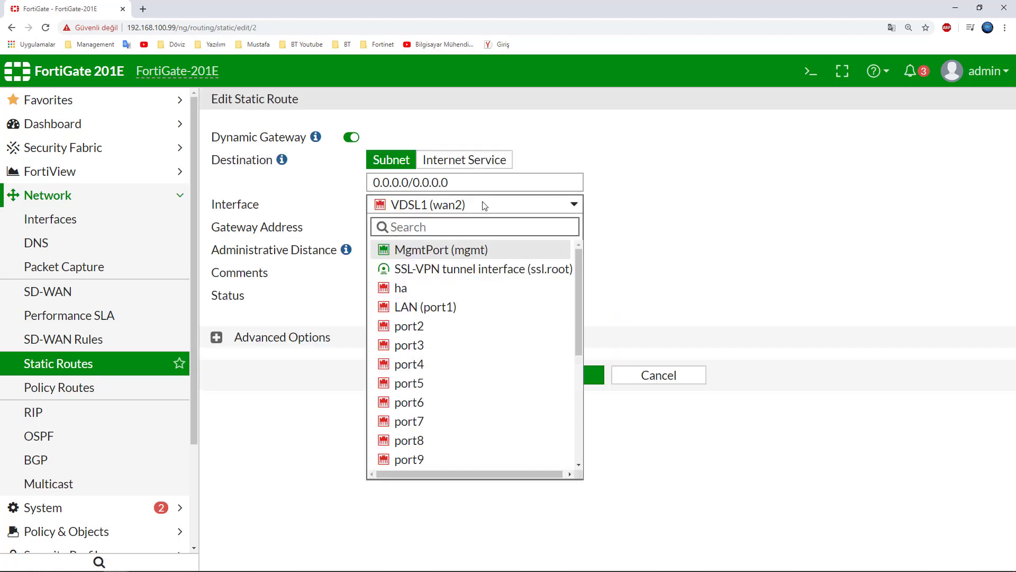
scroll(503, 317, "down", 5)
left_click(493, 441)
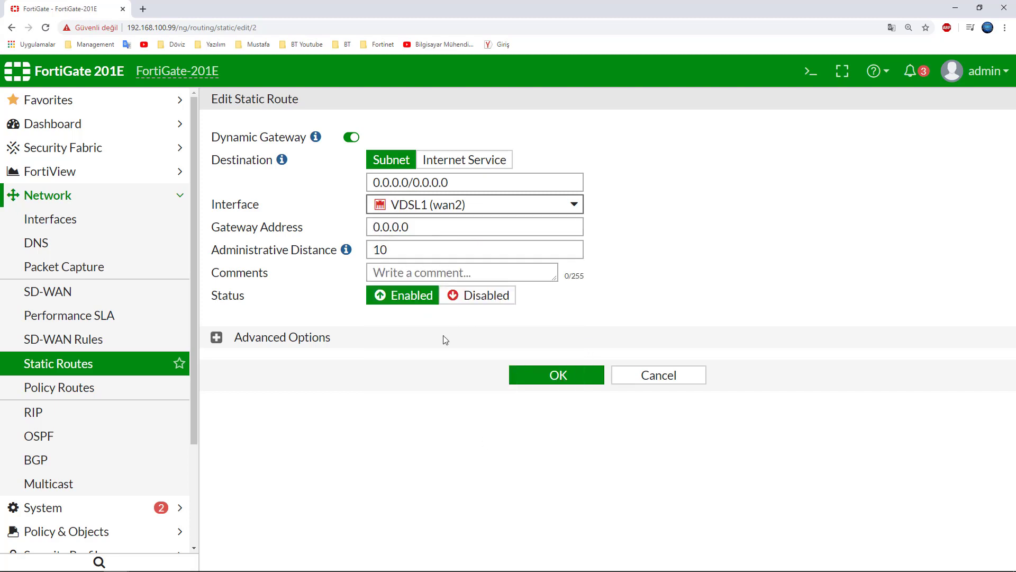
left_click(417, 231)
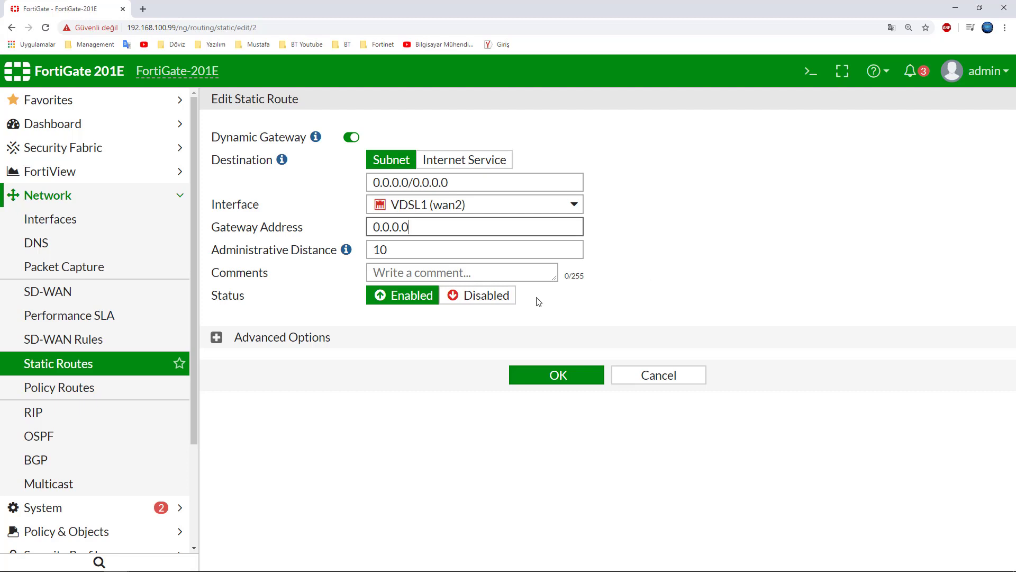
left_click(547, 377)
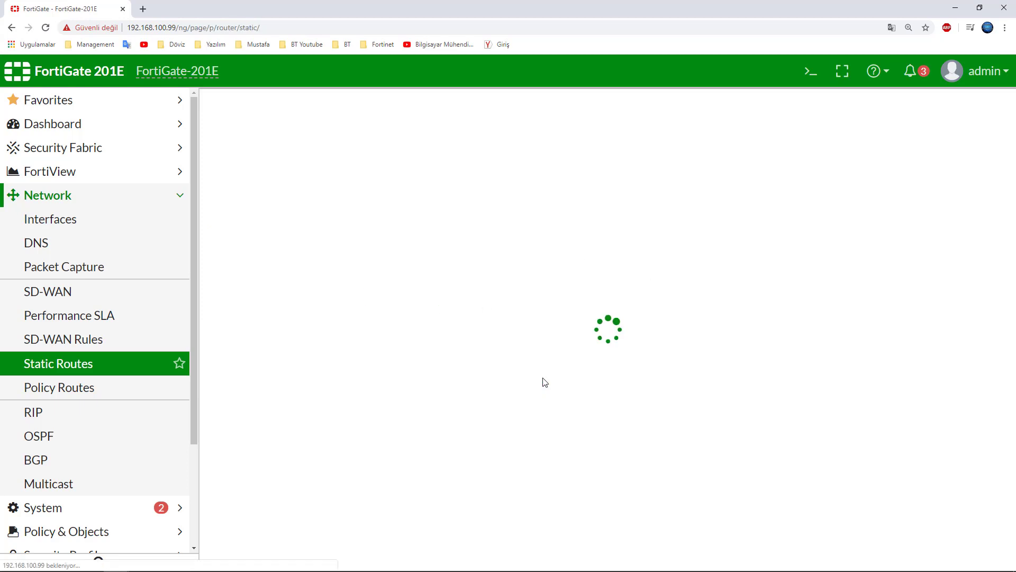
Return to the interface list and check the wan1 and wan2 entries of the WAN zone
left_click(83, 367)
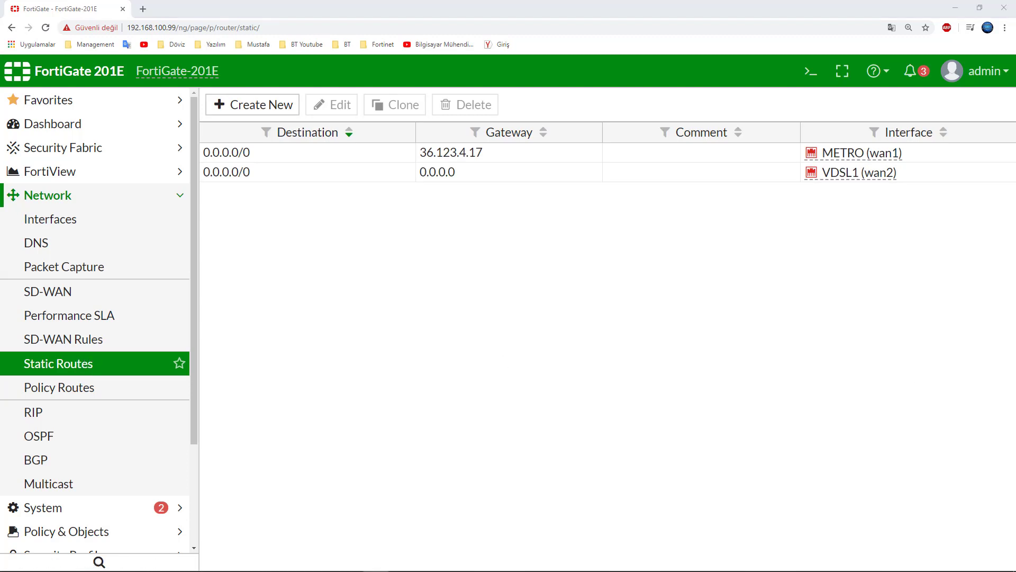
left_click(88, 374)
left_click(75, 222)
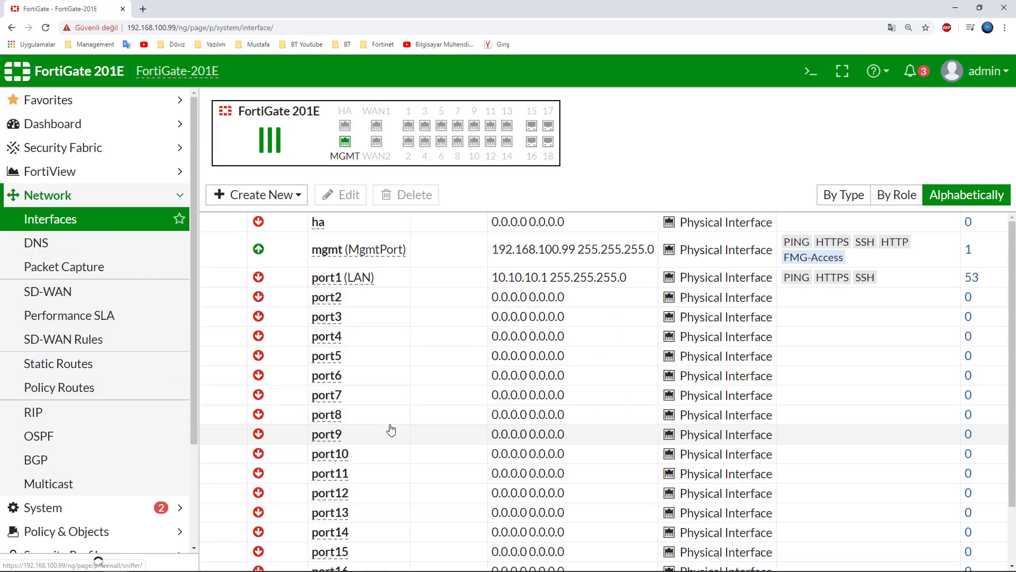
scroll(391, 428, "down", 3)
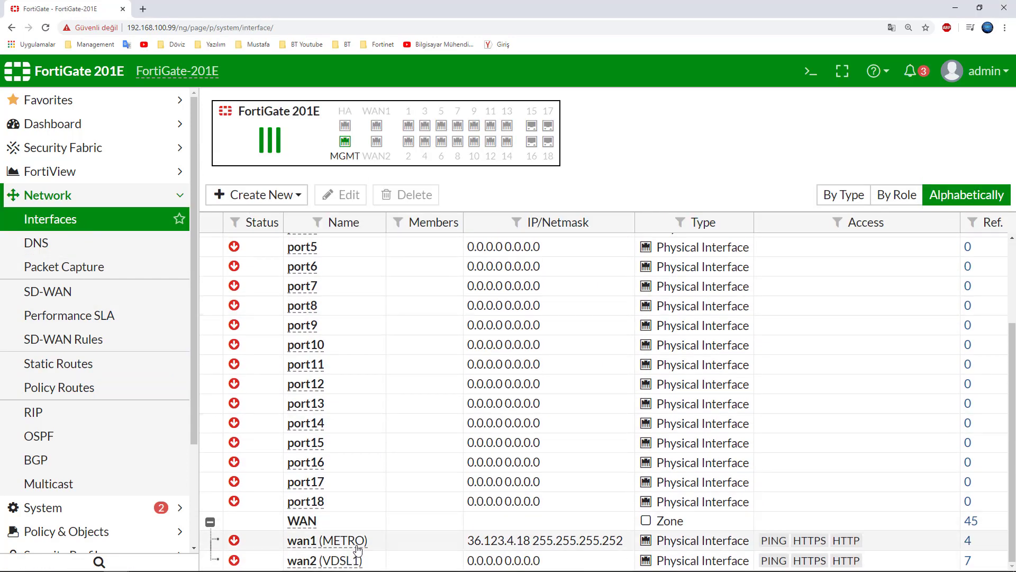
Open port2 from the interface list for editing, set its alias to VDSL2, and assign it the WAN role
mouse_move(358, 549)
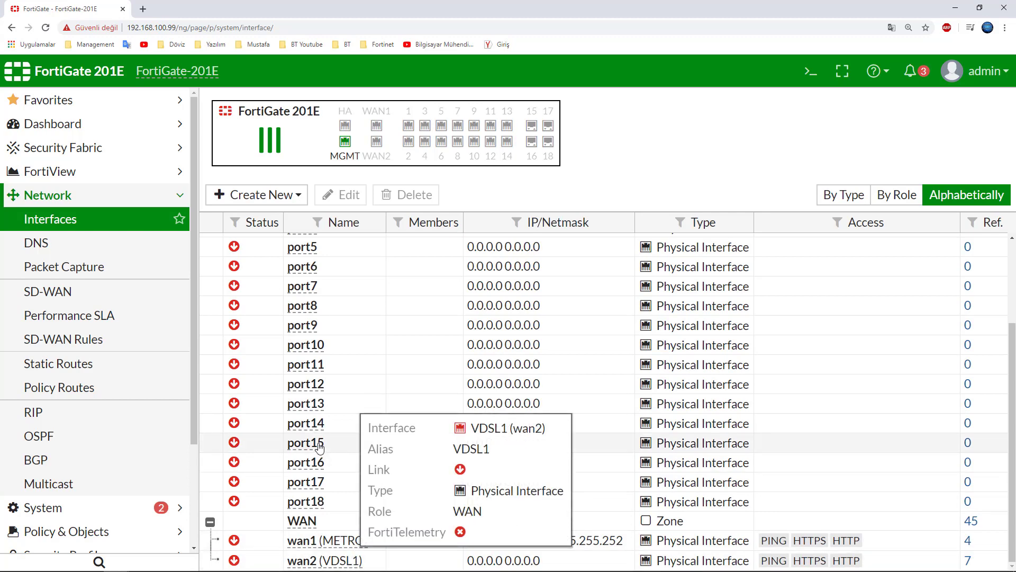
scroll(320, 448, "up", 3)
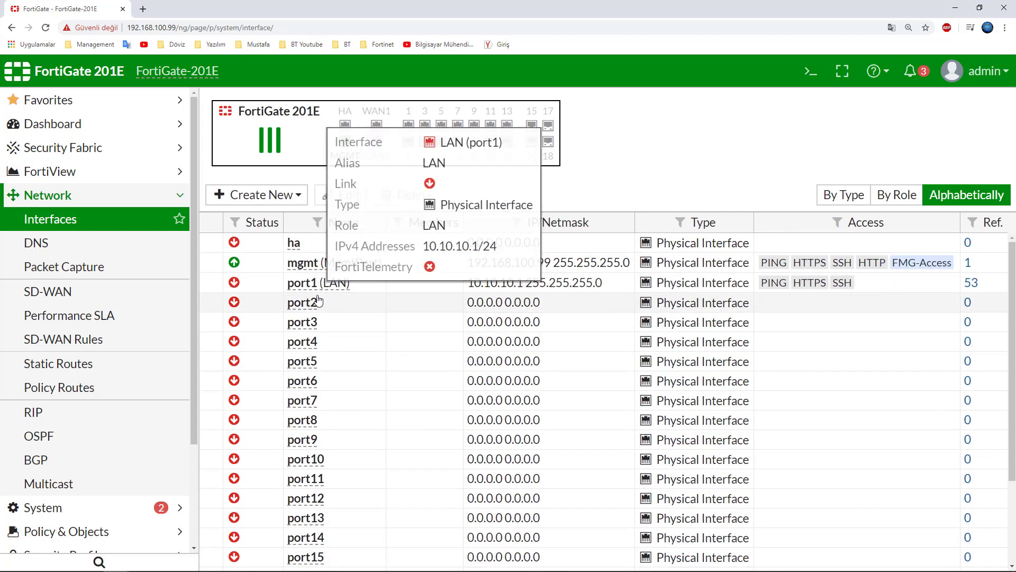
scroll(334, 400, "down", 3)
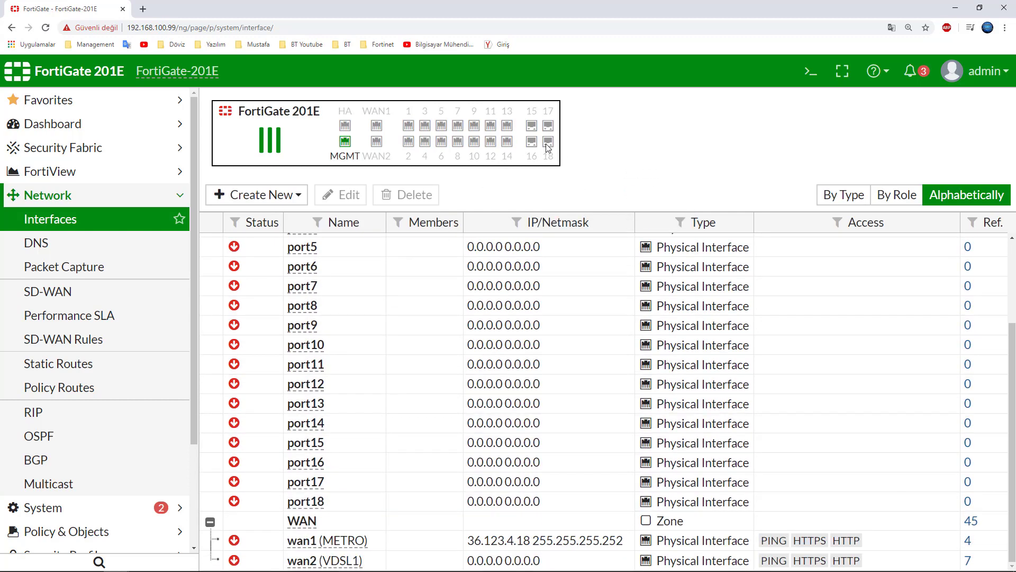
mouse_move(547, 147)
scroll(335, 441, "up", 3)
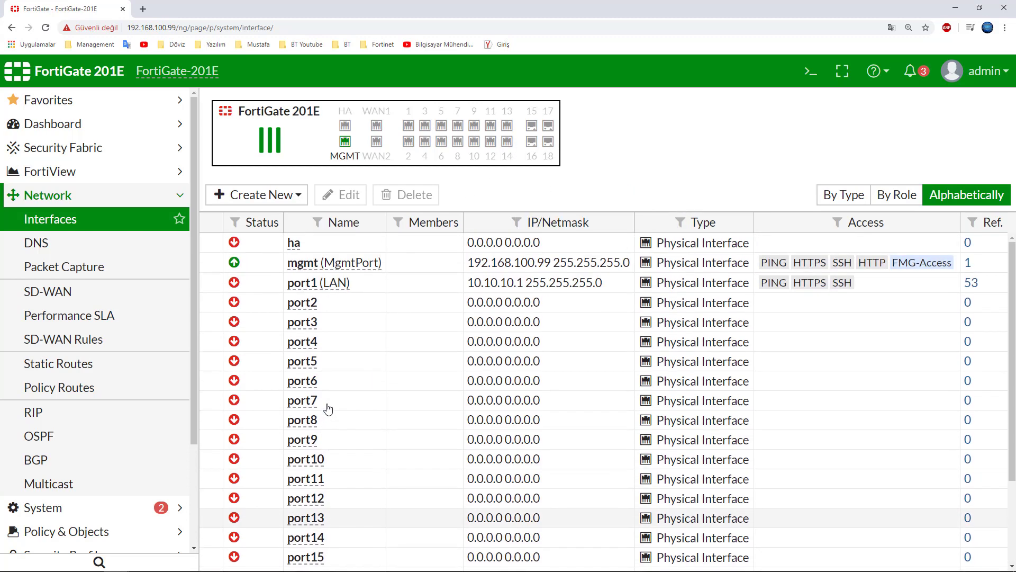
left_click(312, 303)
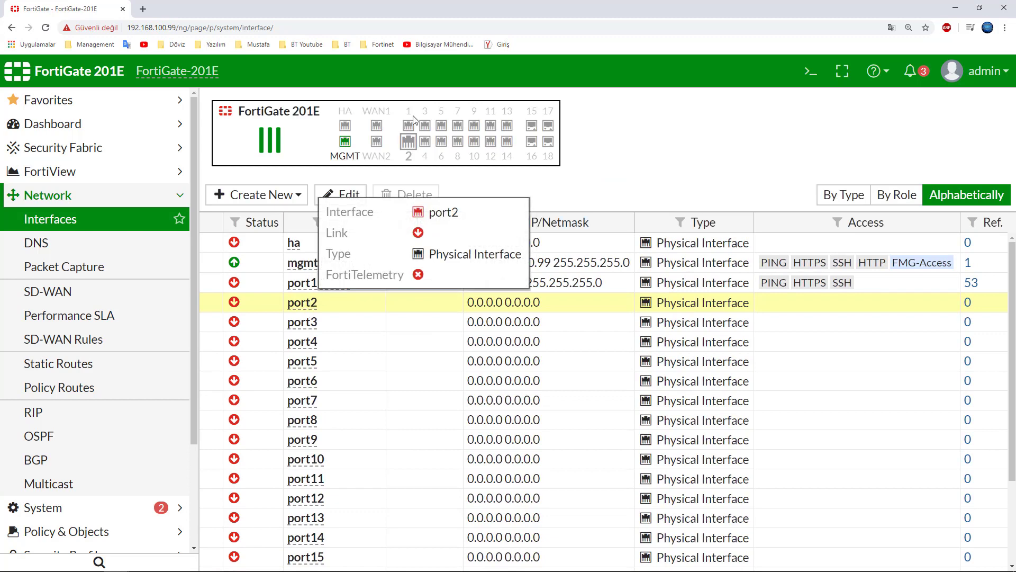
double_click(308, 306)
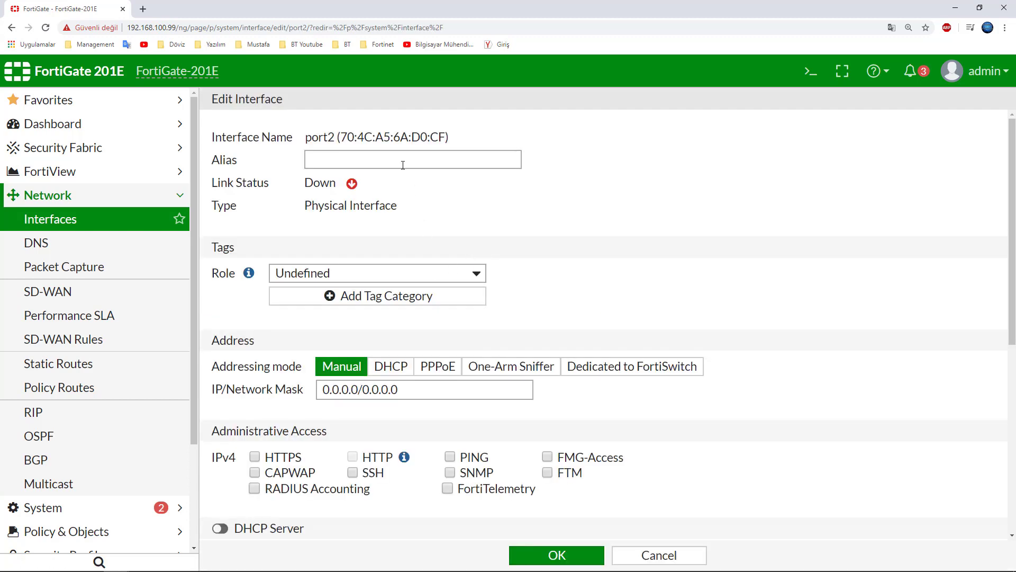
left_click(400, 161)
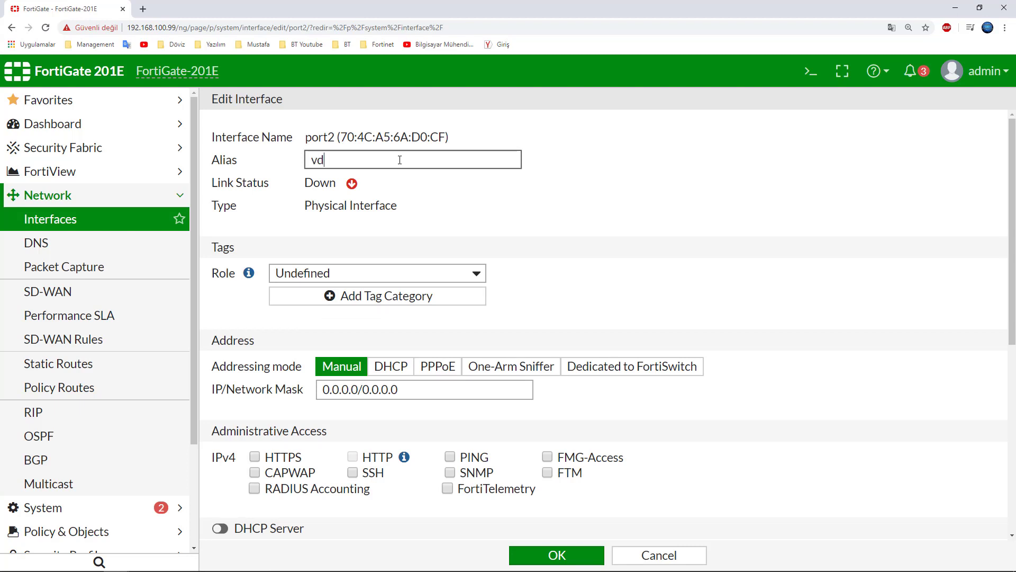
type("VDSL2")
key("Tab")
left_click(314, 272)
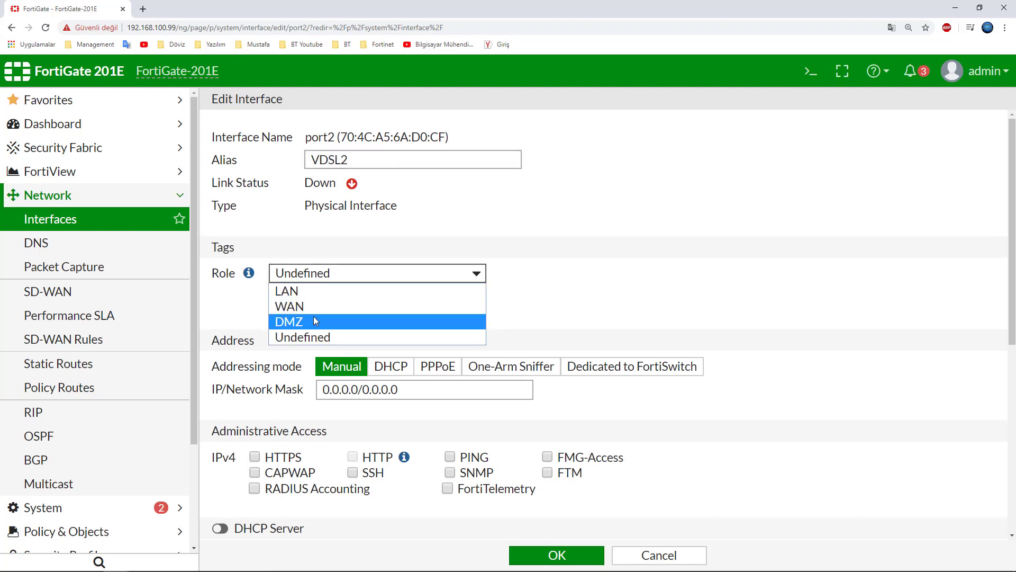
left_click(313, 304)
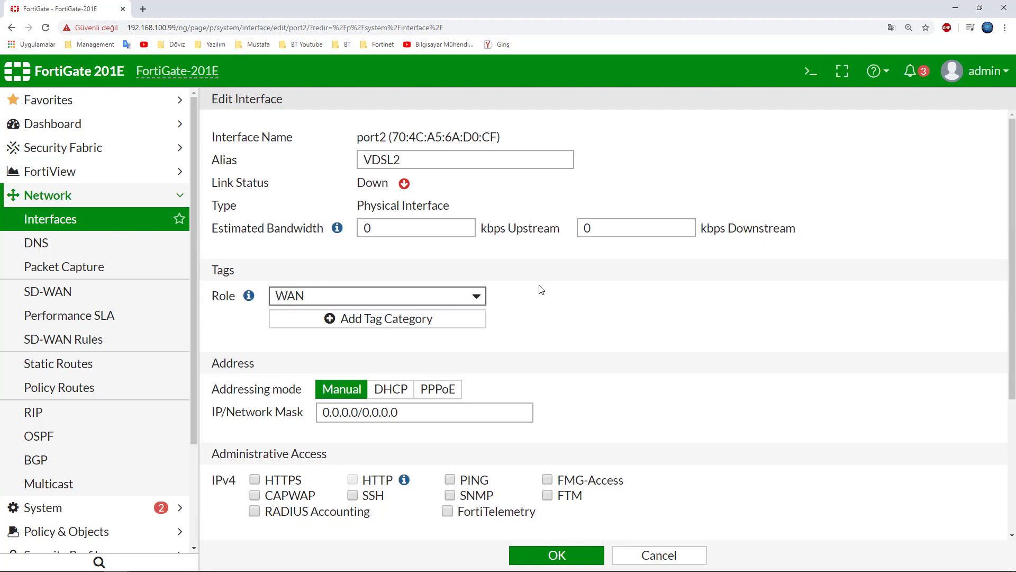
scroll(387, 248, "down", 2)
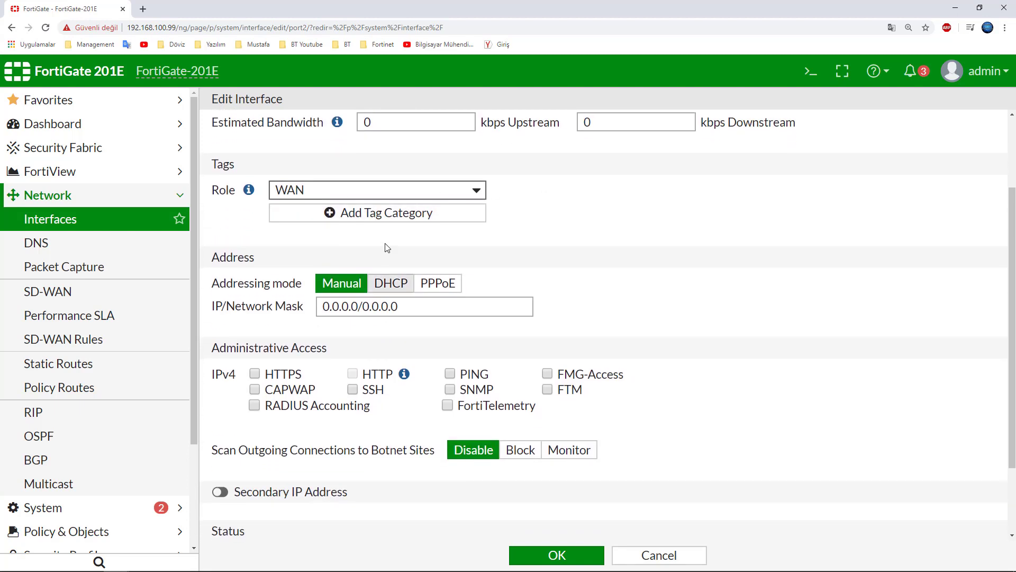
left_click(399, 212)
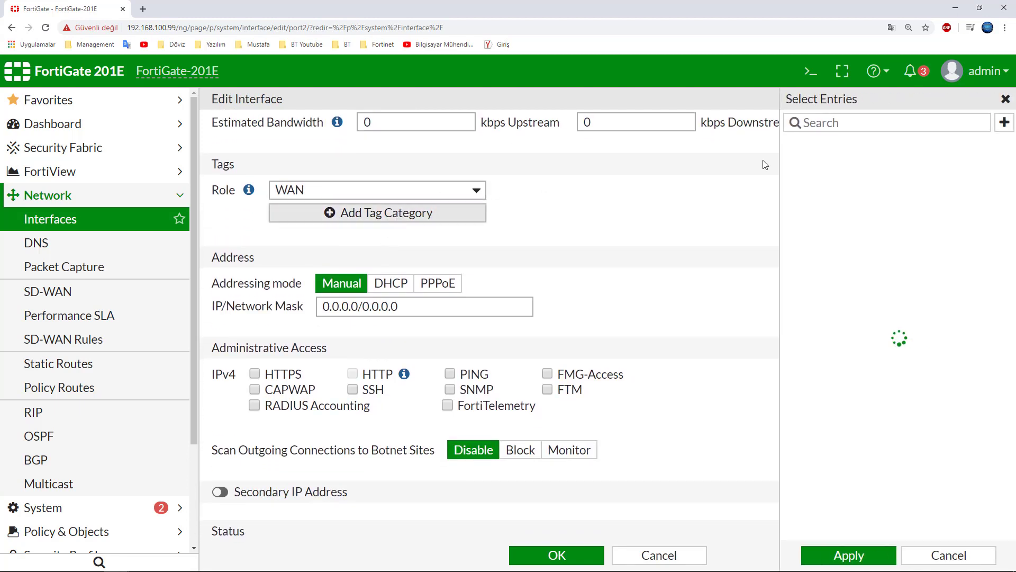
left_click(992, 99)
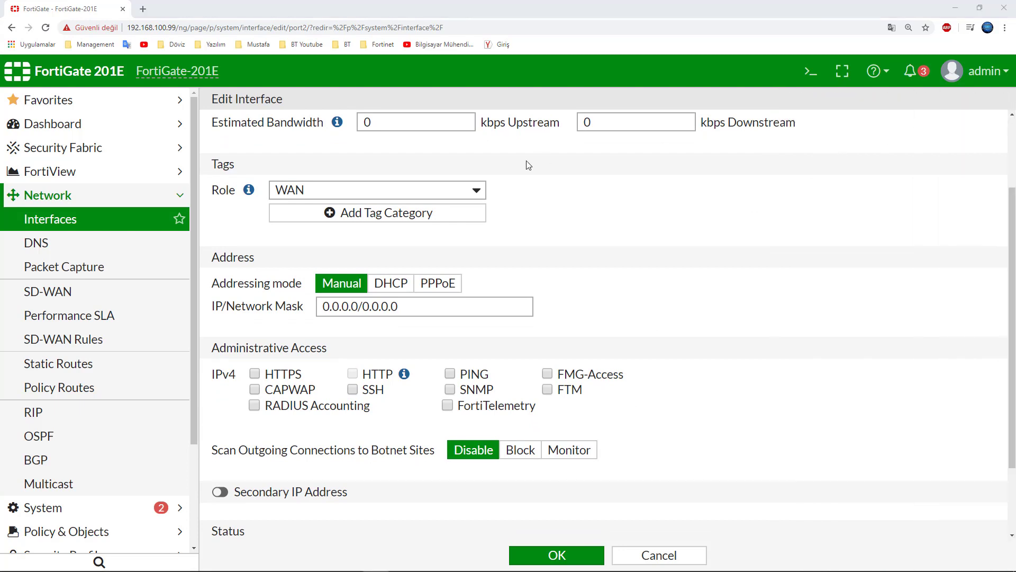
scroll(284, 281, "up", 1)
scroll(284, 281, "up", 1)
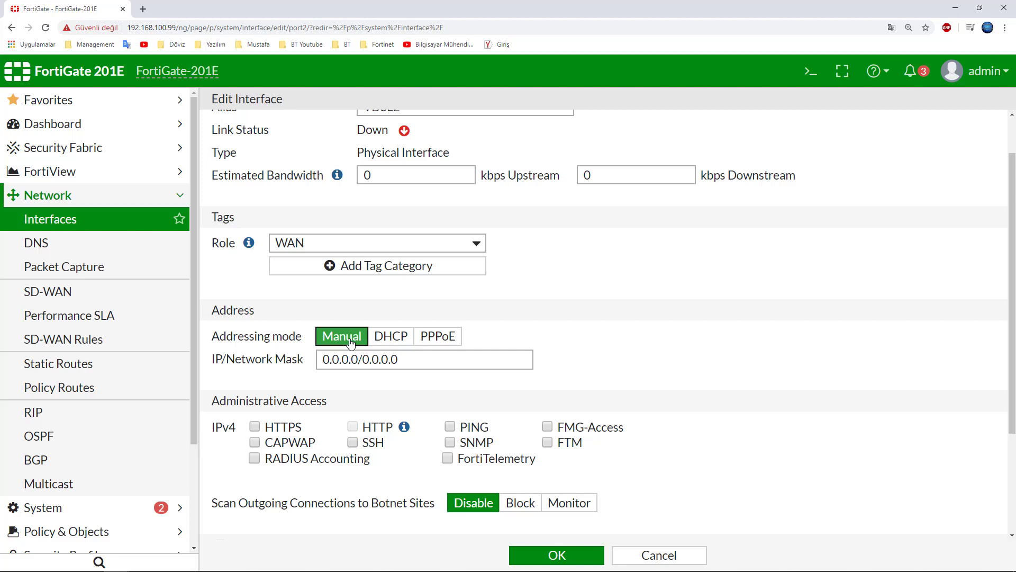
Try the DHCP and PPPoE addressing modes on port2 and examine the settings each one offers
left_click(391, 337)
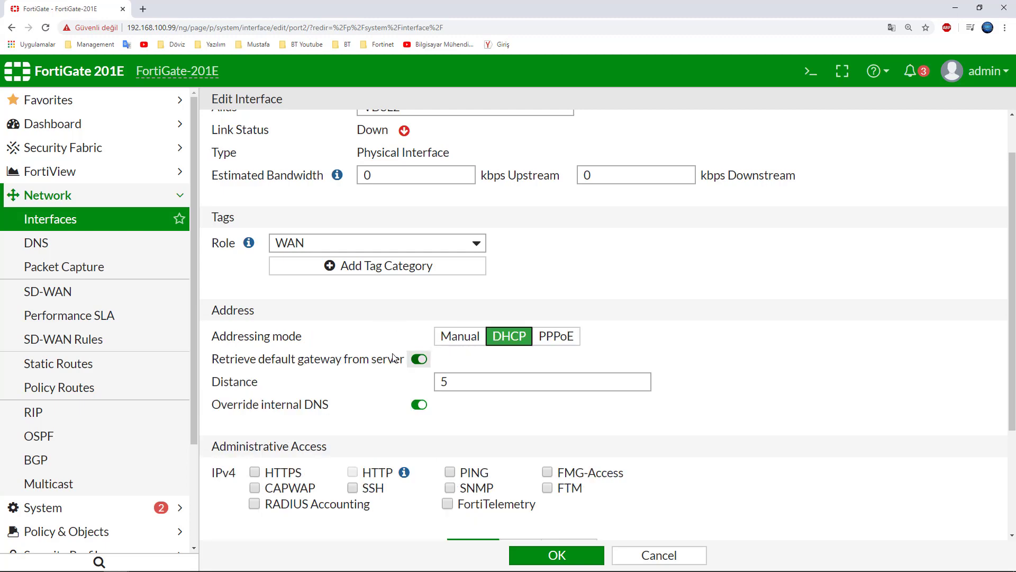
scroll(394, 358, "down", 1)
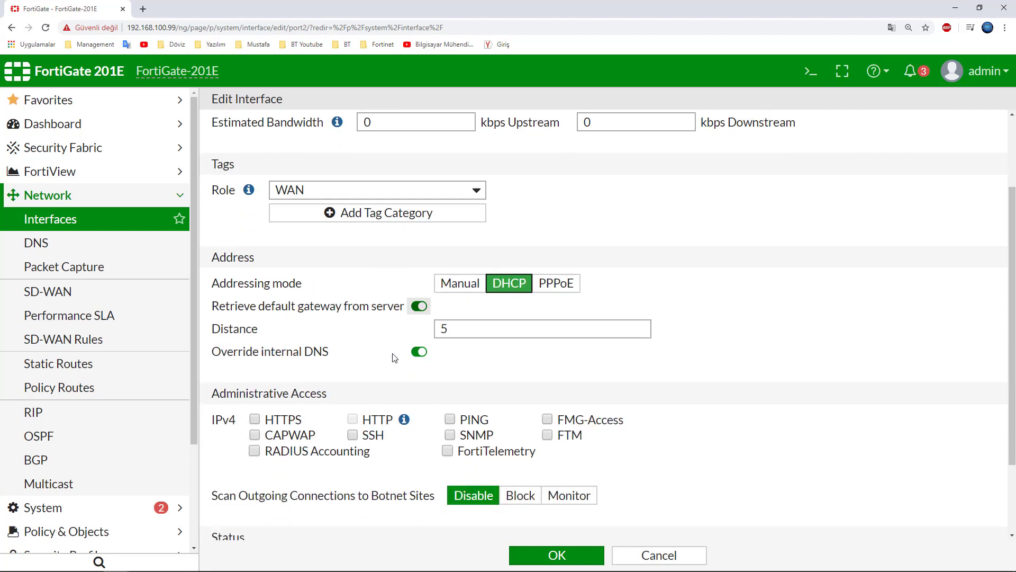
left_click(553, 287)
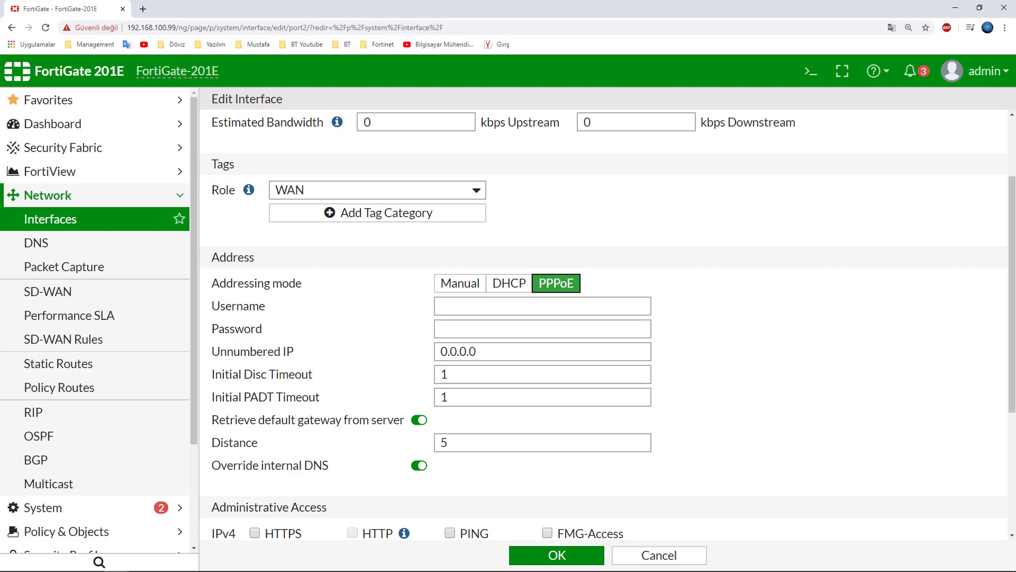
left_click(532, 307)
scroll(722, 375, "up", 2)
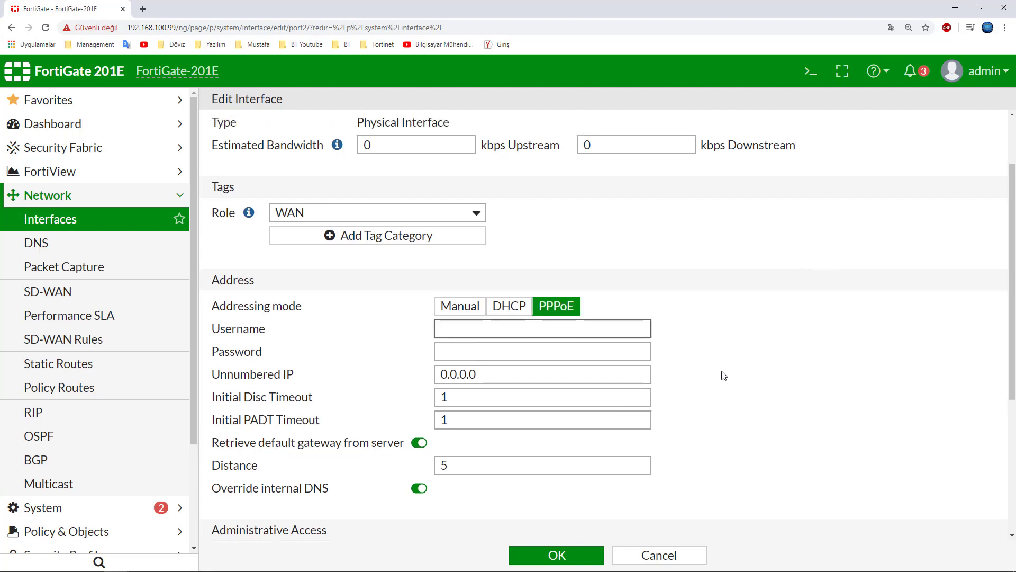
scroll(707, 373, "down", 1)
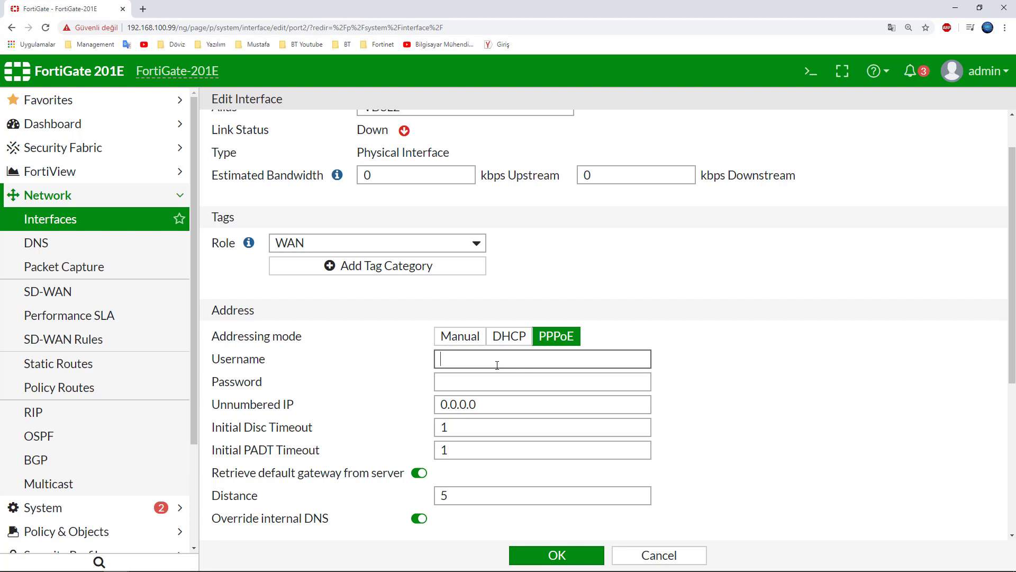
scroll(481, 374, "down", 2)
scroll(481, 374, "up", 3)
Set port2's addressing mode to DHCP, keeping default gateway retrieval from the server and the internal DNS override enabled
left_click(510, 389)
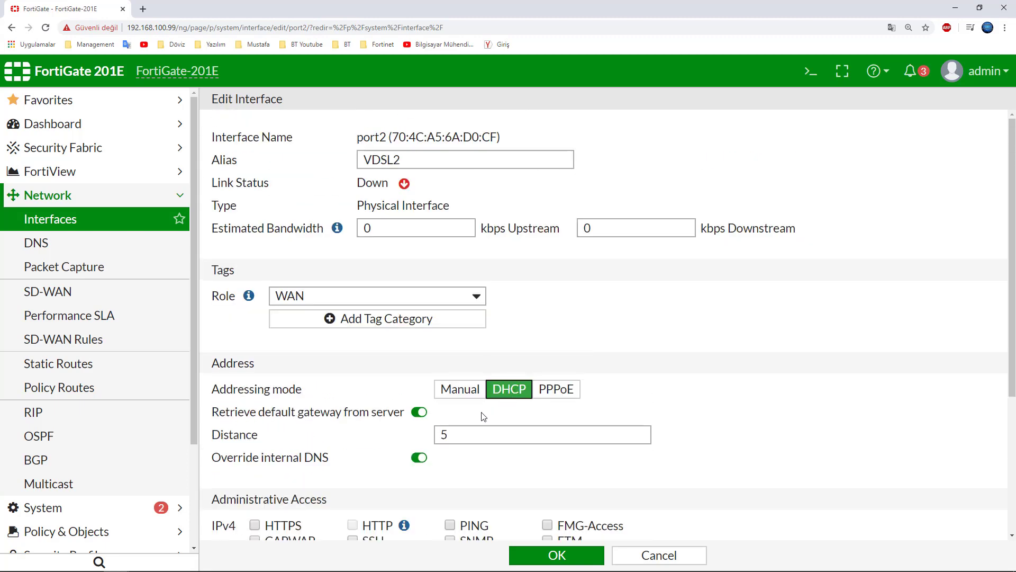
scroll(482, 416, "down", 2)
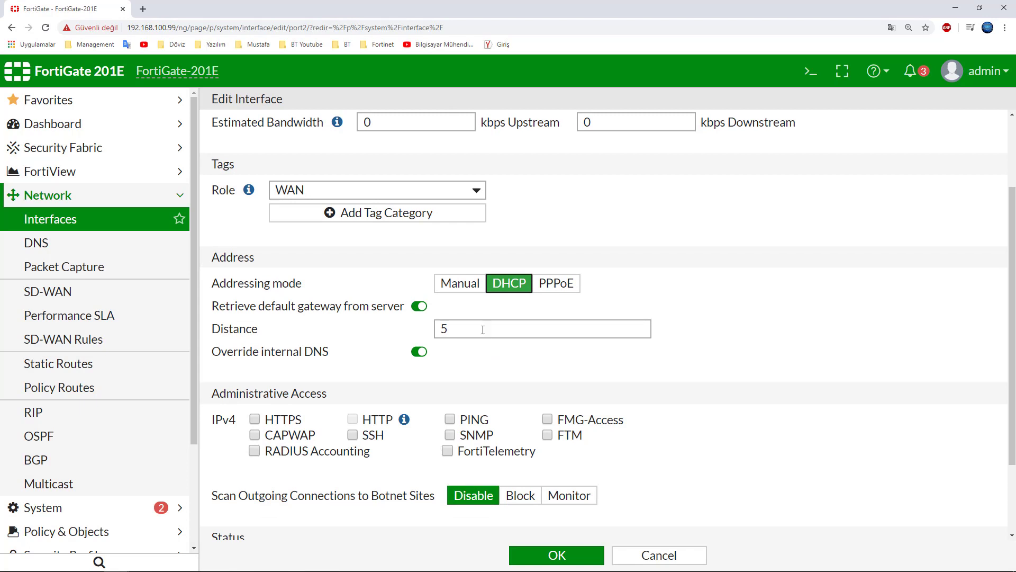
left_click(419, 307)
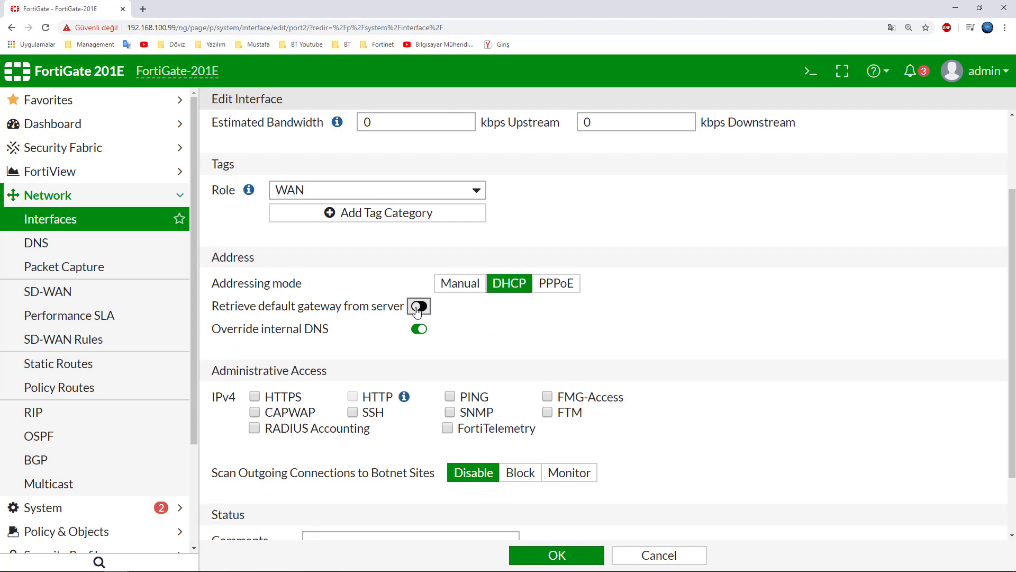
left_click(418, 307)
left_click(419, 351)
left_click(419, 351)
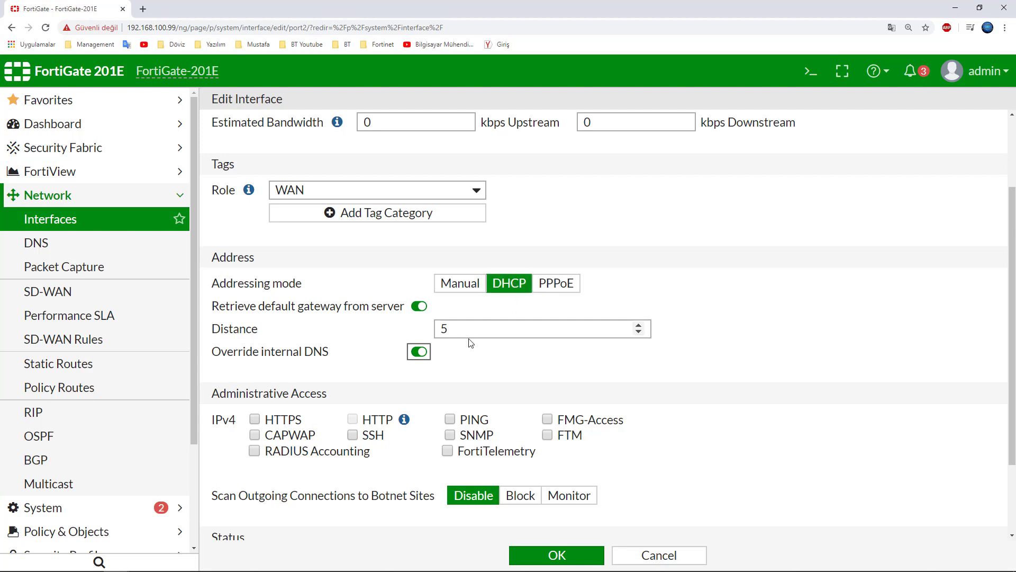
left_click(254, 419)
left_click(352, 419)
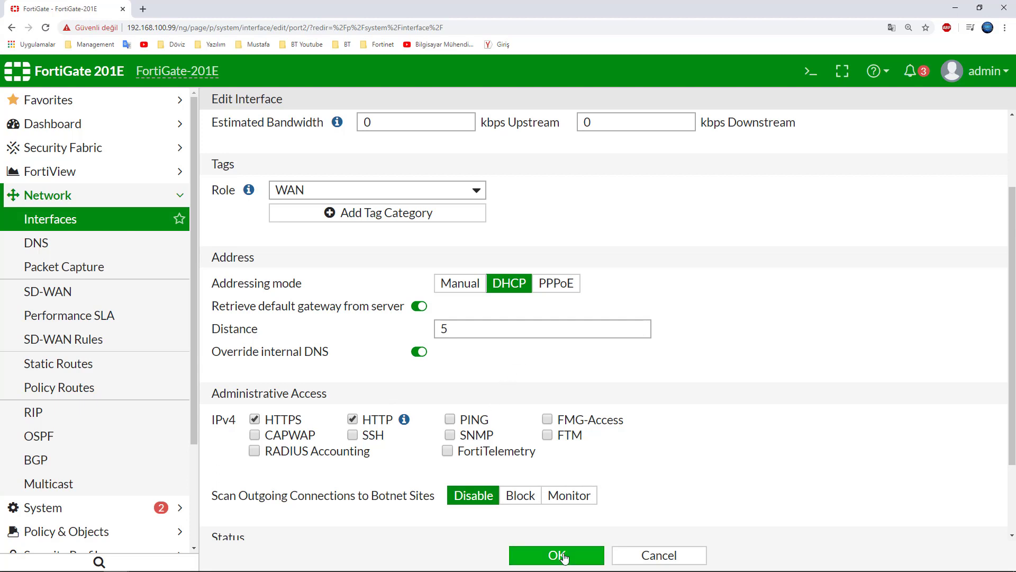
left_click(270, 422)
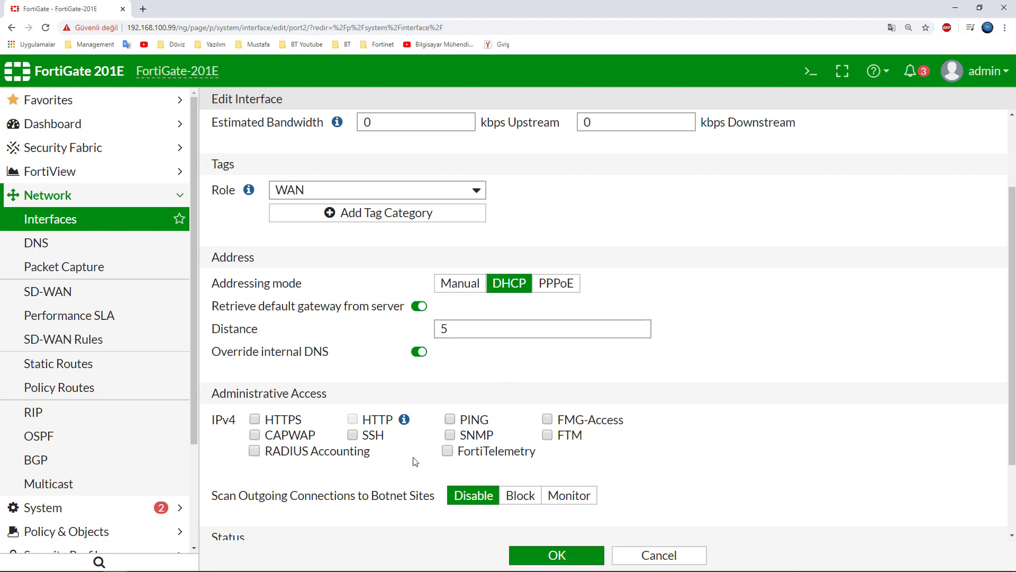
Save the port2 interface and check its entry in the interface list grouped by role
left_click(556, 555)
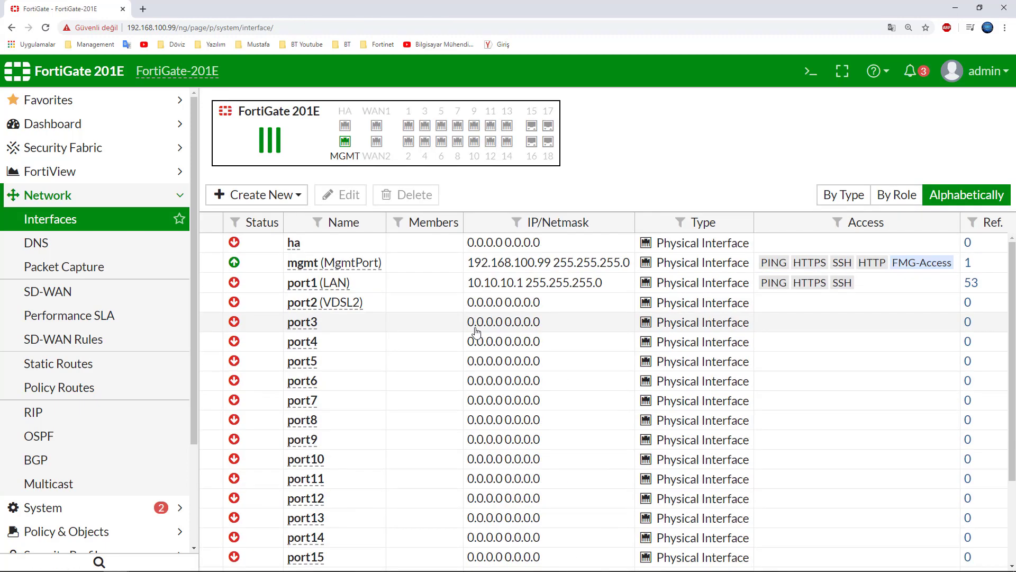
scroll(447, 346, "down", 3)
scroll(324, 477, "up", 3)
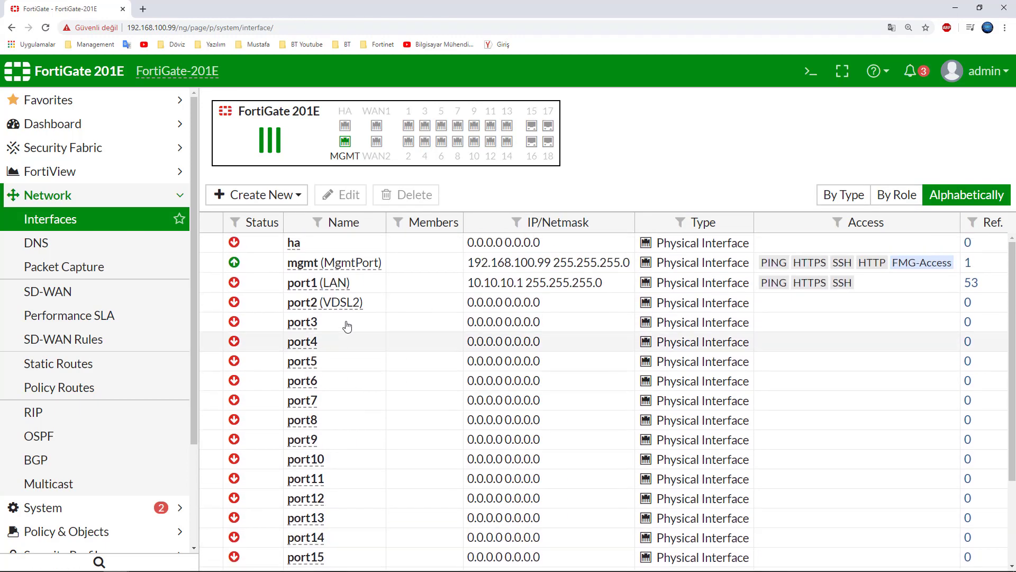
mouse_move(345, 310)
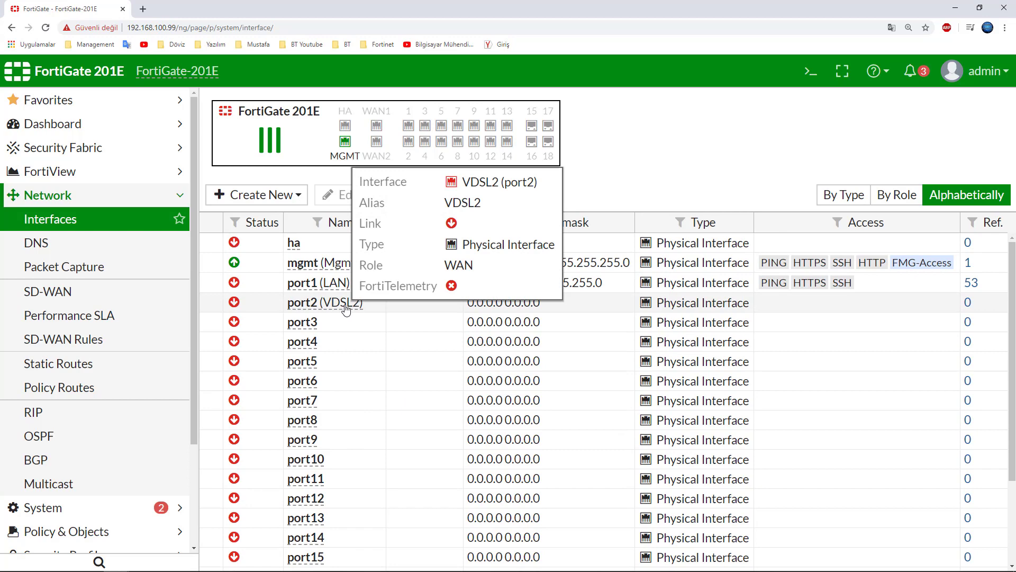
left_click(900, 195)
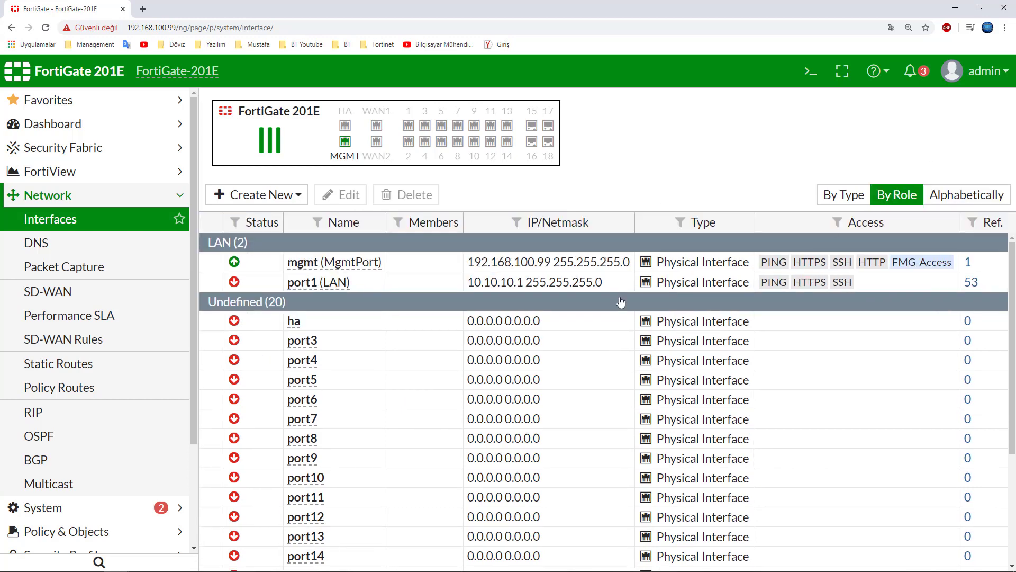
scroll(434, 345, "down", 4)
scroll(434, 344, "up", 4)
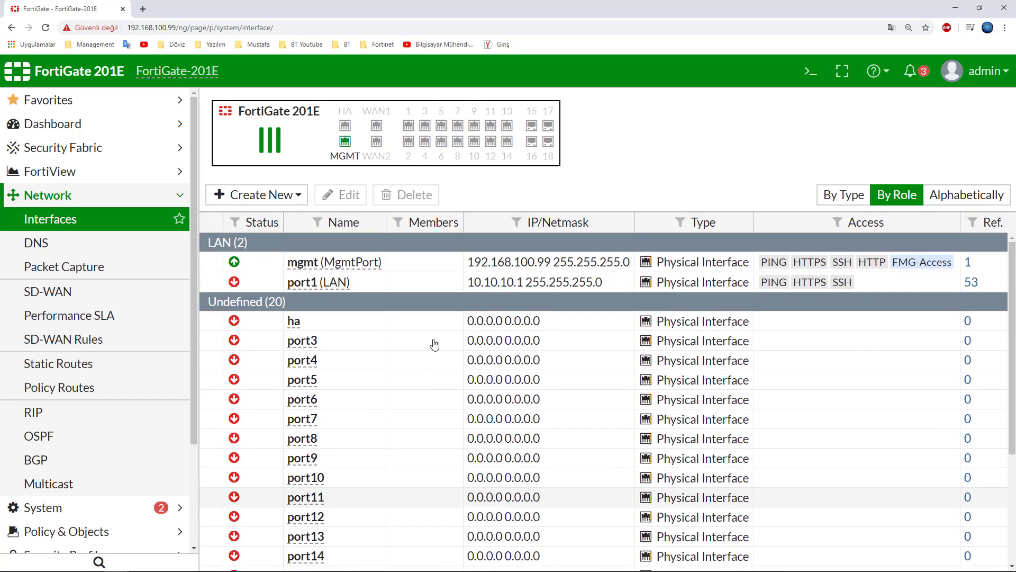
scroll(434, 345, "down", 4)
mouse_move(315, 561)
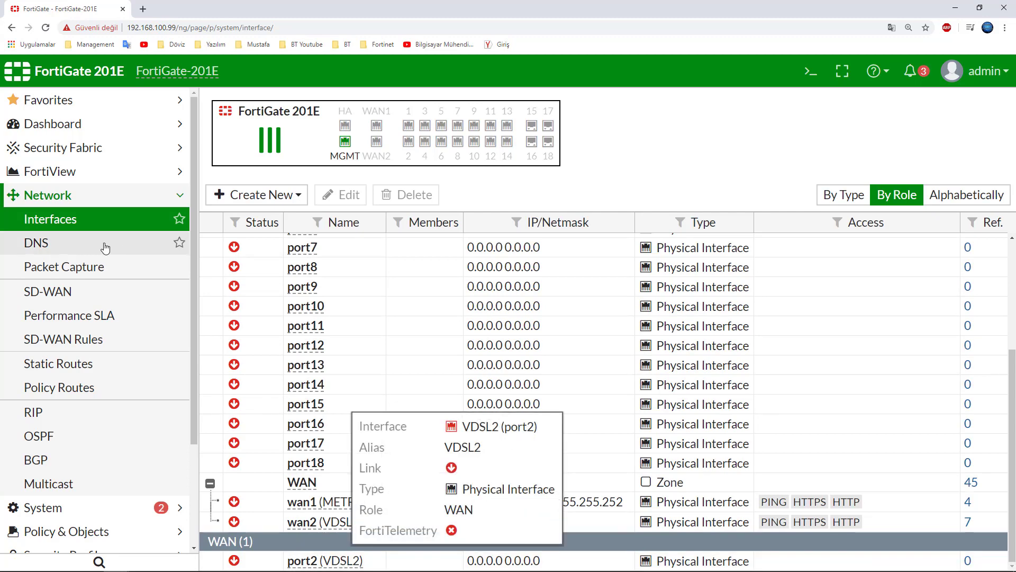
Create a new static route with destination 0.0.0.0/0.0.0.0 on the VDSL2 (port2) interface
left_click(91, 372)
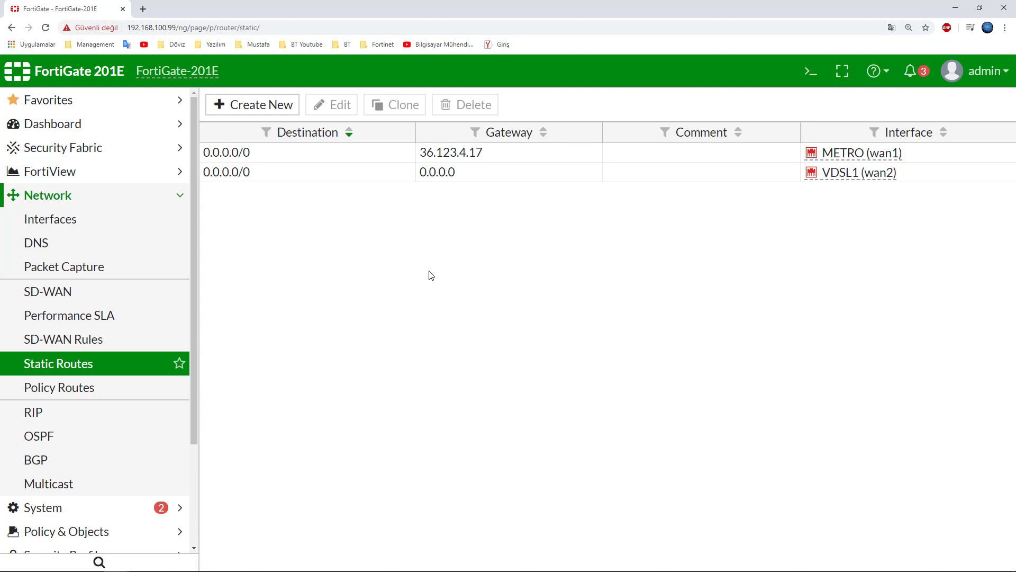
left_click(254, 108)
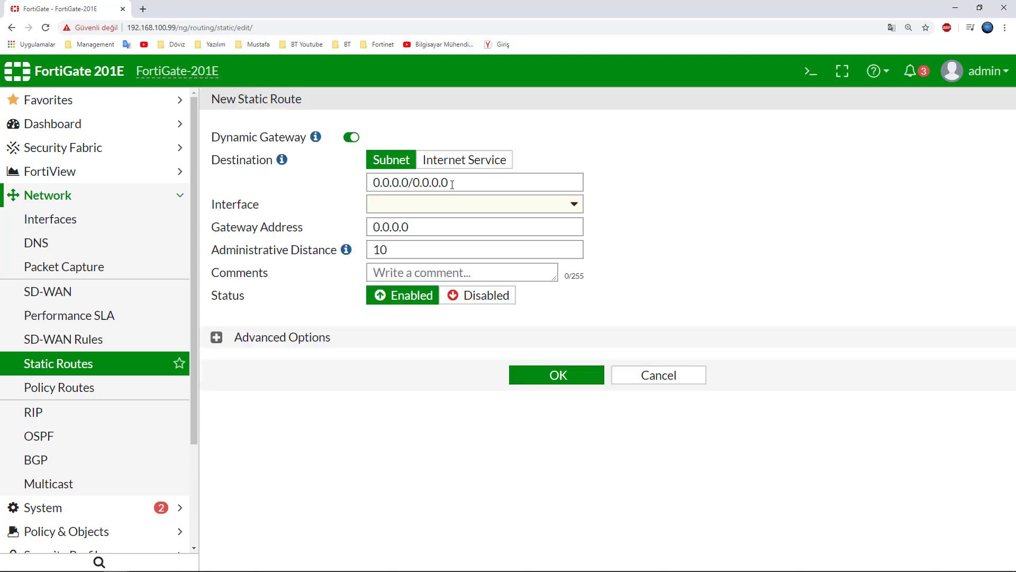
left_click(424, 206)
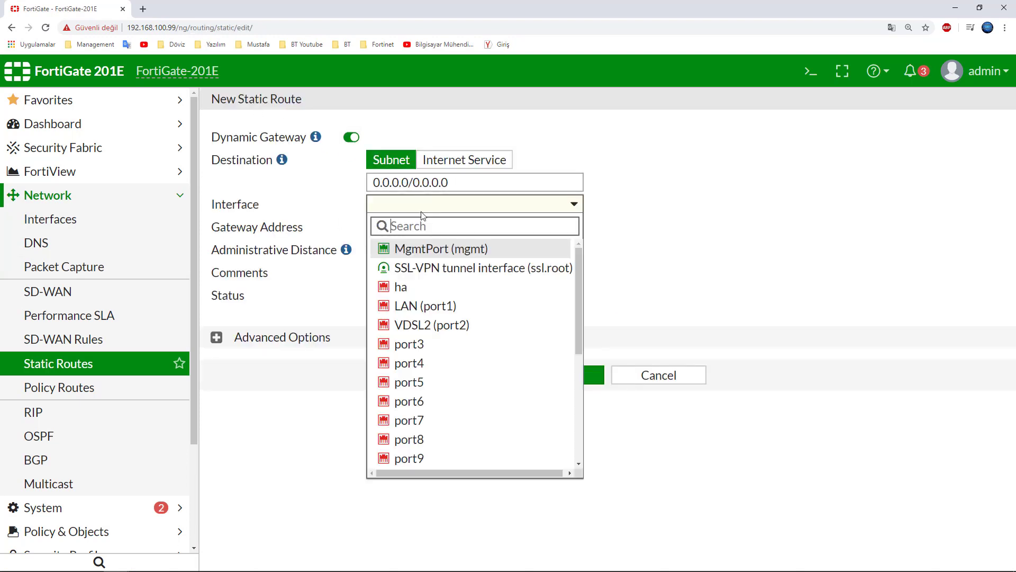
left_click(438, 326)
Set the VDSL2 static route's gateway address to 192.168.2.1 and save the route
left_click_drag(422, 226, 346, 236)
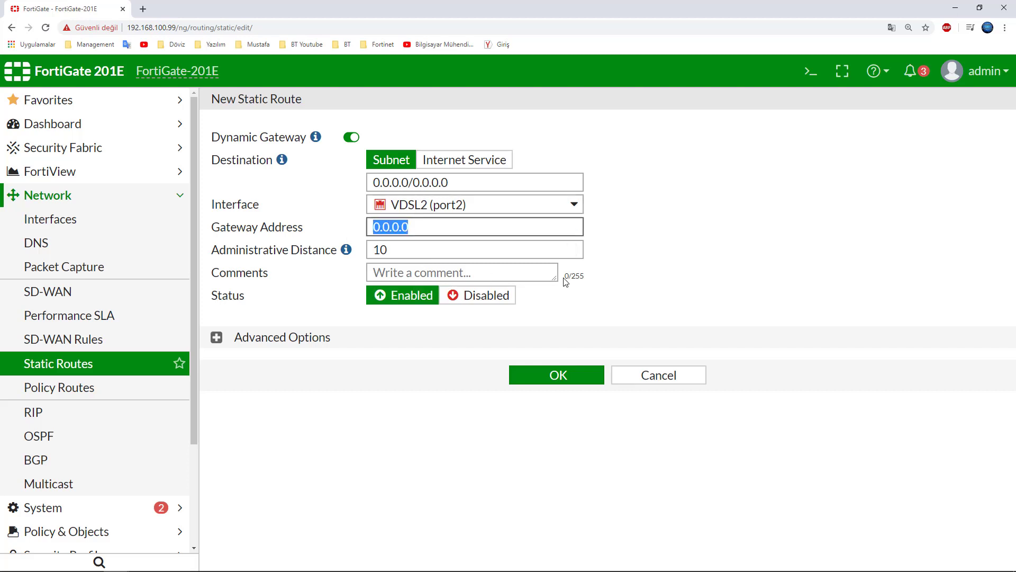
type("192.168")
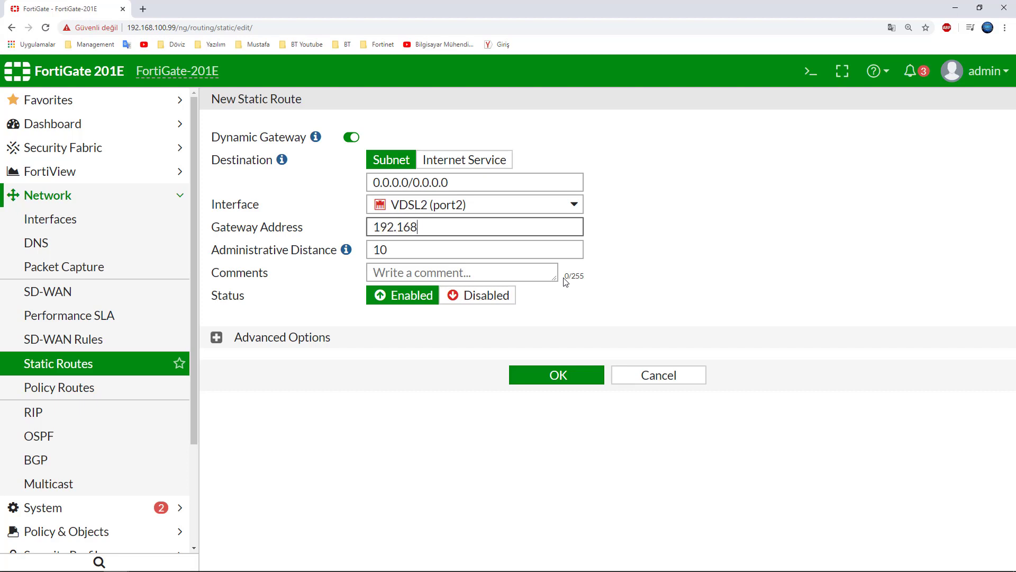
type(".10.")
key("BackSpace")
key("BackSpace")
key("BackSpace")
key("BackSpace")
type("2.1")
left_click(536, 382)
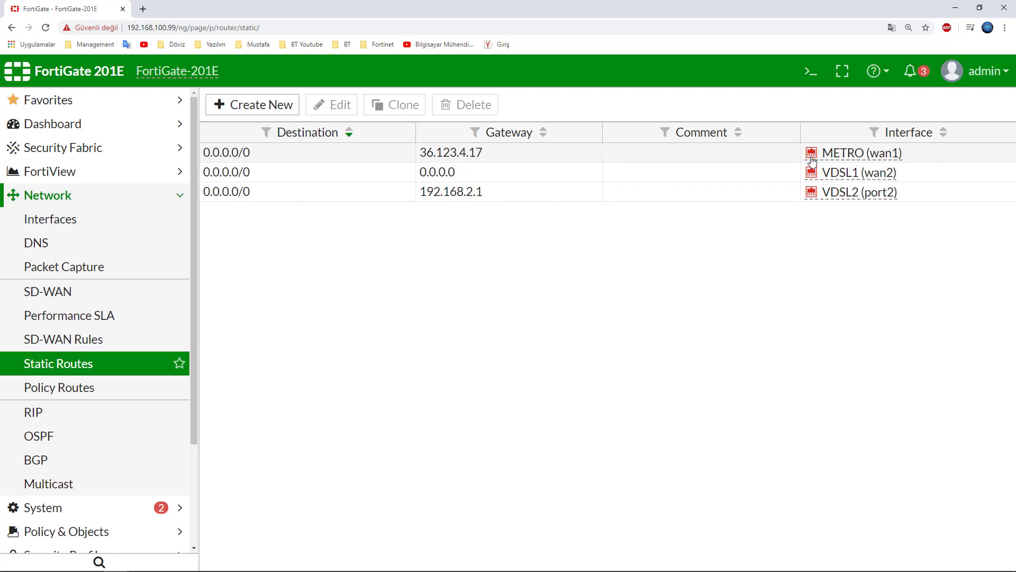
Review the default routes for METRO, VDSL1 and VDSL2, and check the WAN entries in the interface list
mouse_move(857, 158)
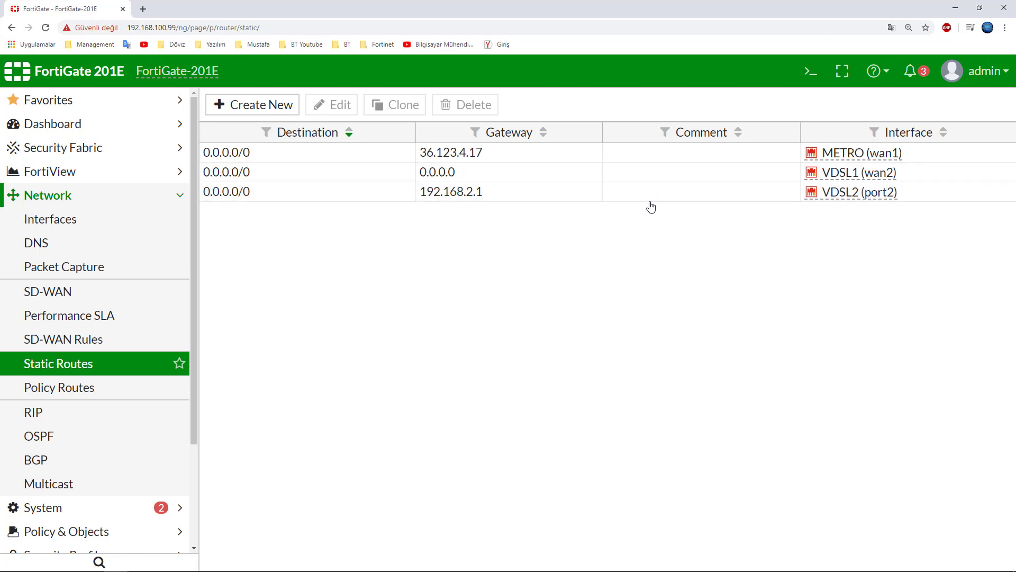
mouse_move(829, 176)
left_click(78, 229)
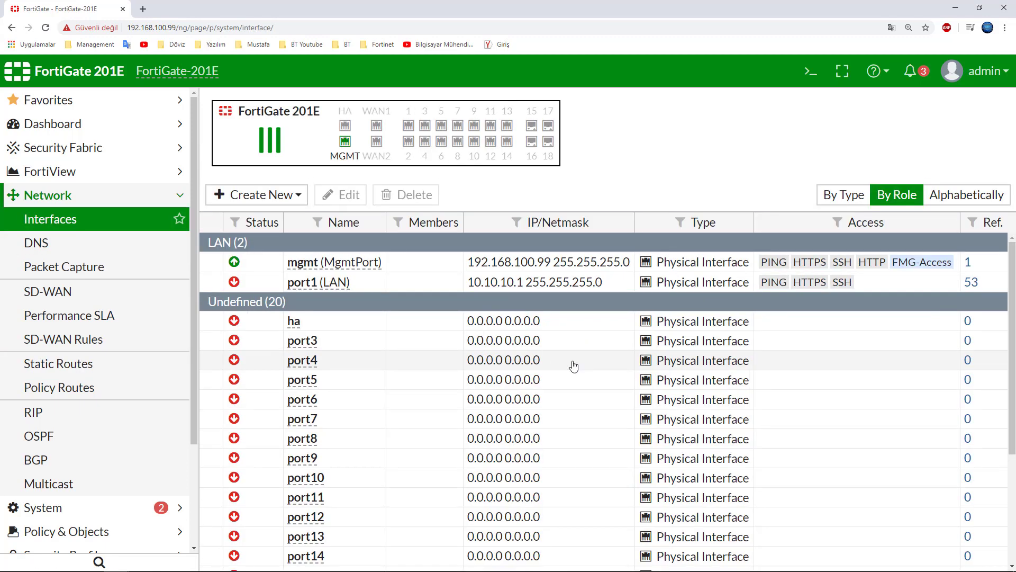
scroll(574, 366, "down", 3)
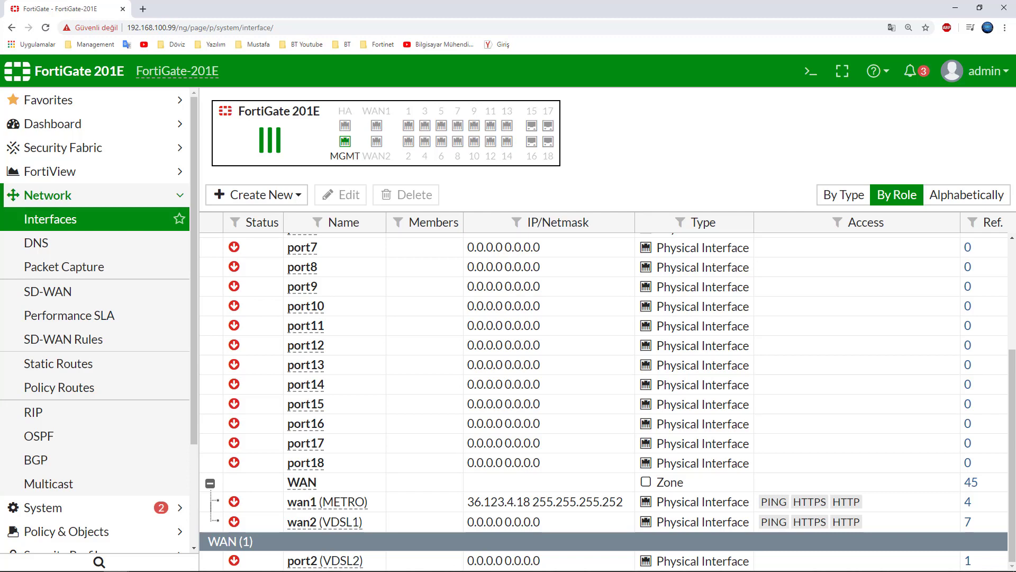
Open the wan2 policy route for editing and add Misafir to its source addresses
left_click(81, 396)
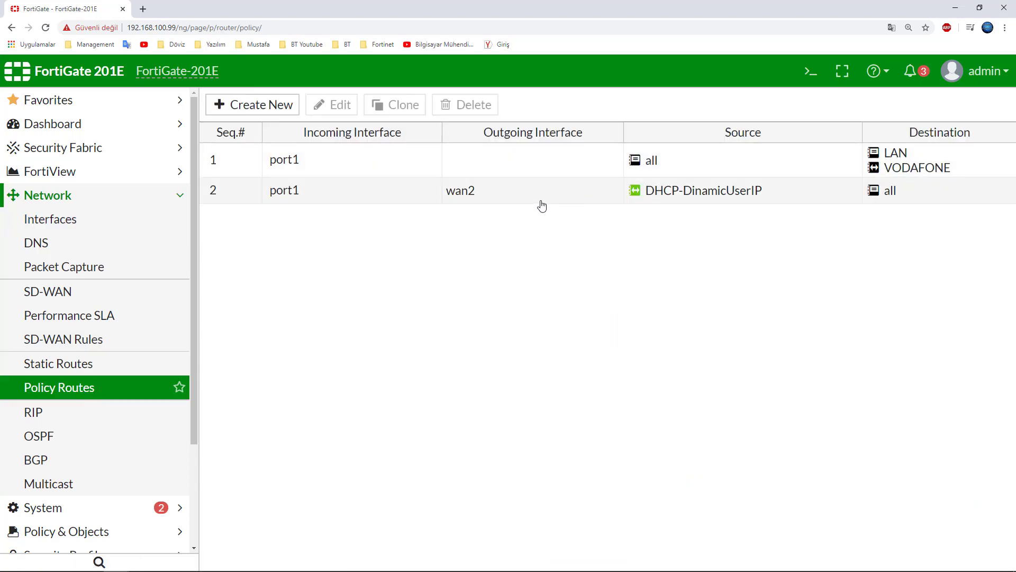
double_click(551, 198)
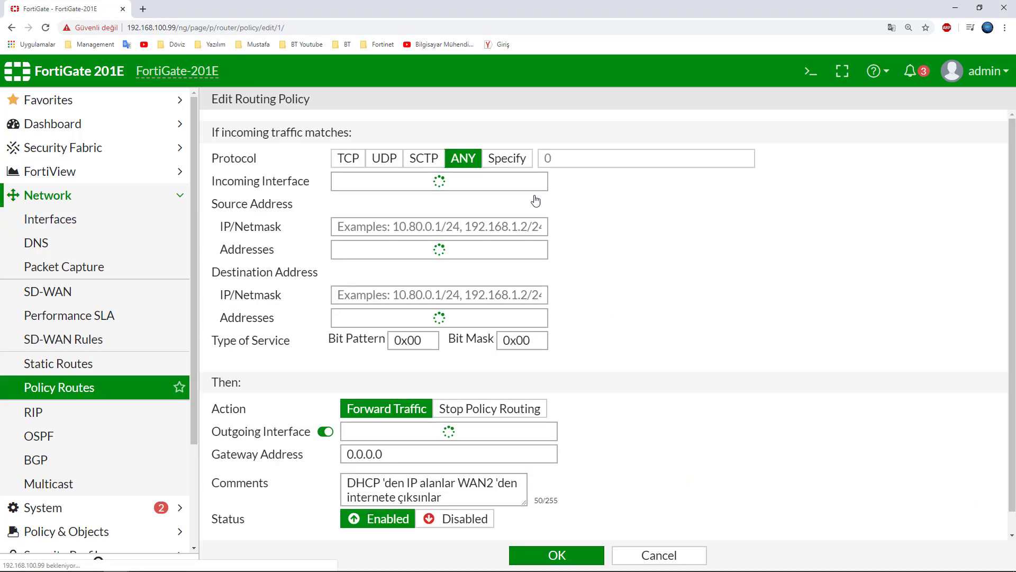
mouse_move(414, 186)
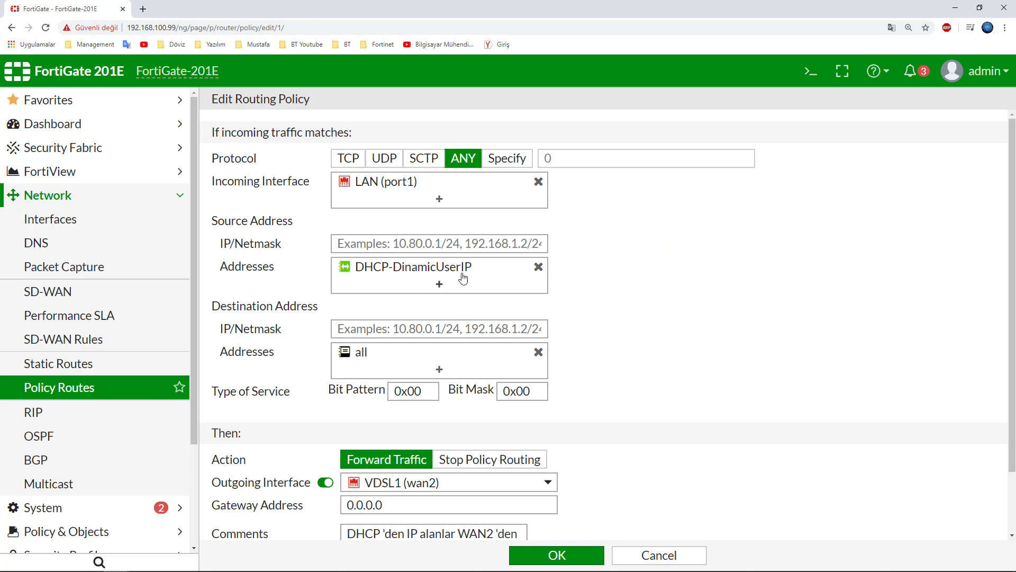
left_click(441, 287)
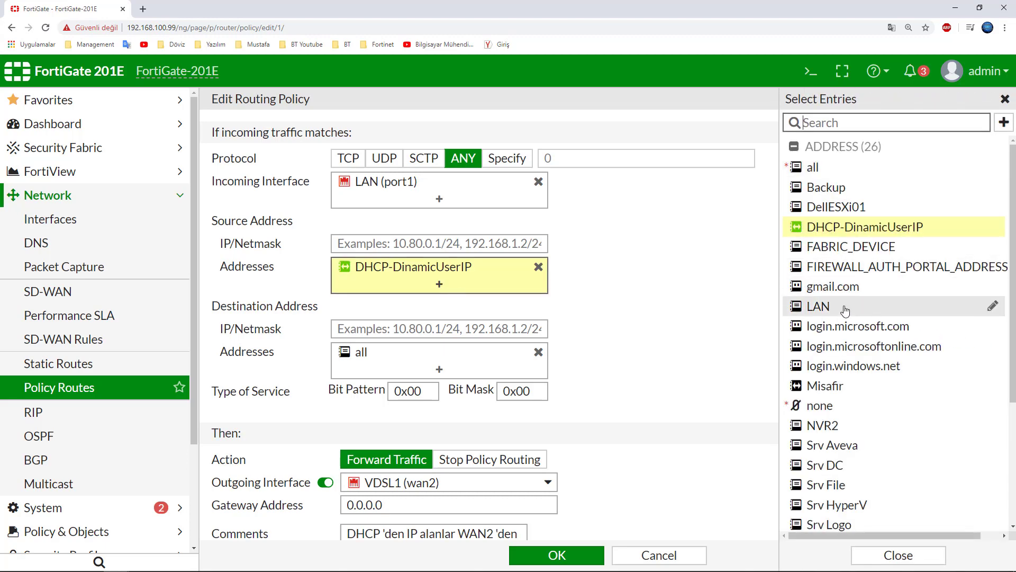
left_click(841, 386)
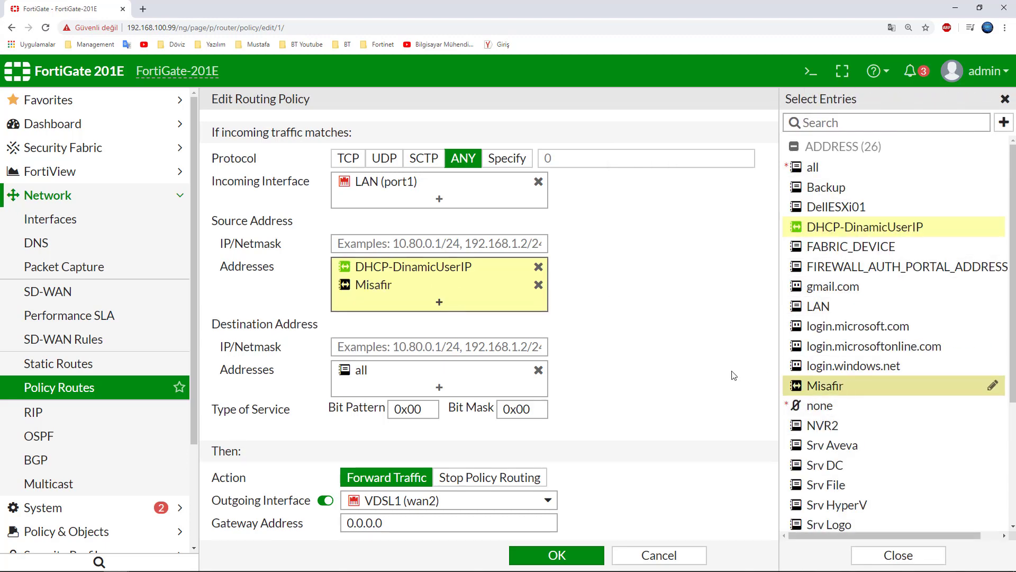
left_click(585, 341)
Review the wan2 policy route's destination address, outgoing interface and comment, and save the route
left_click_drag(239, 324, 227, 324)
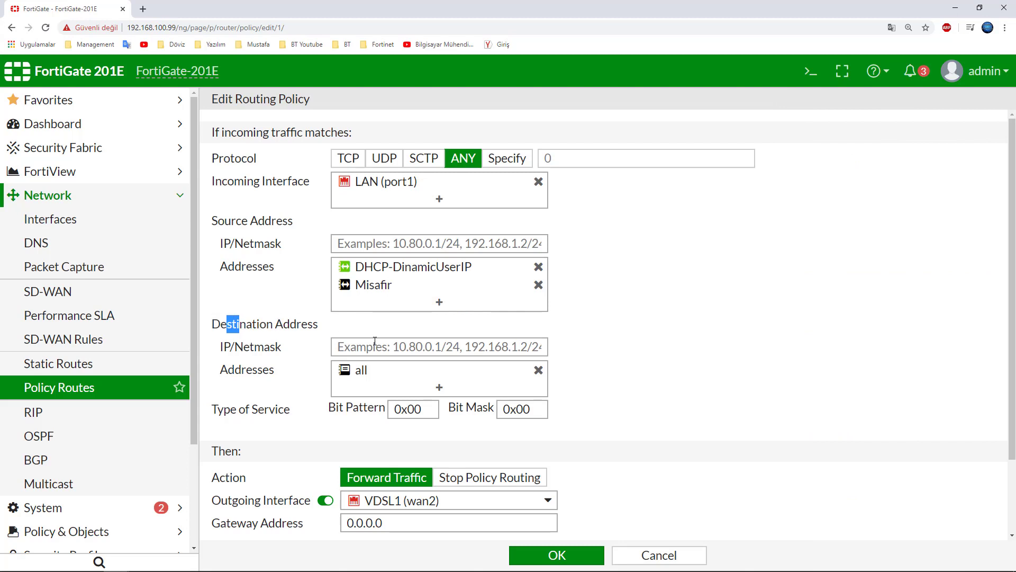
left_click(297, 370)
scroll(288, 318, "down", 2)
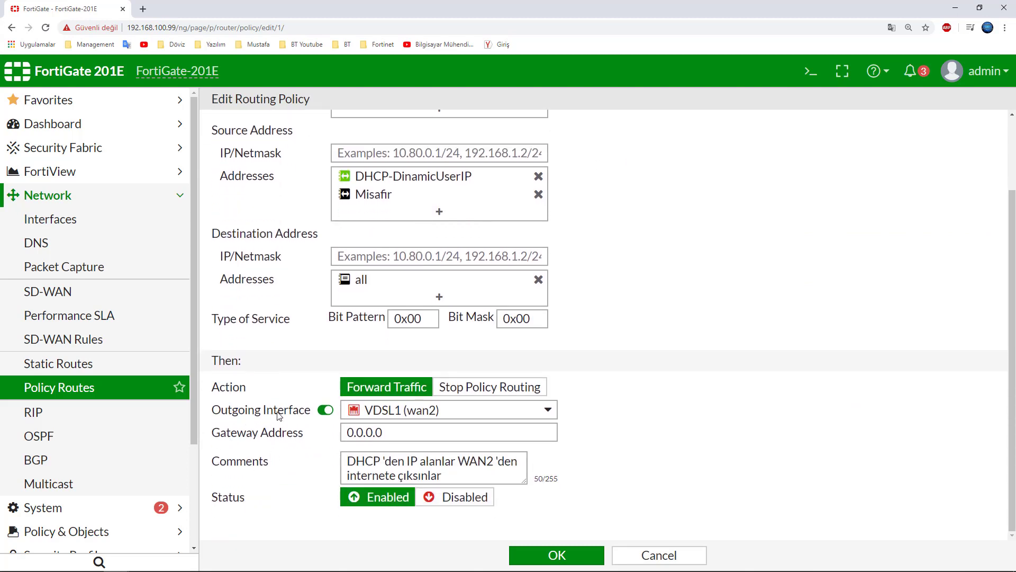
mouse_move(420, 418)
left_click_drag(347, 461, 479, 462)
left_click(613, 471)
left_click(560, 557)
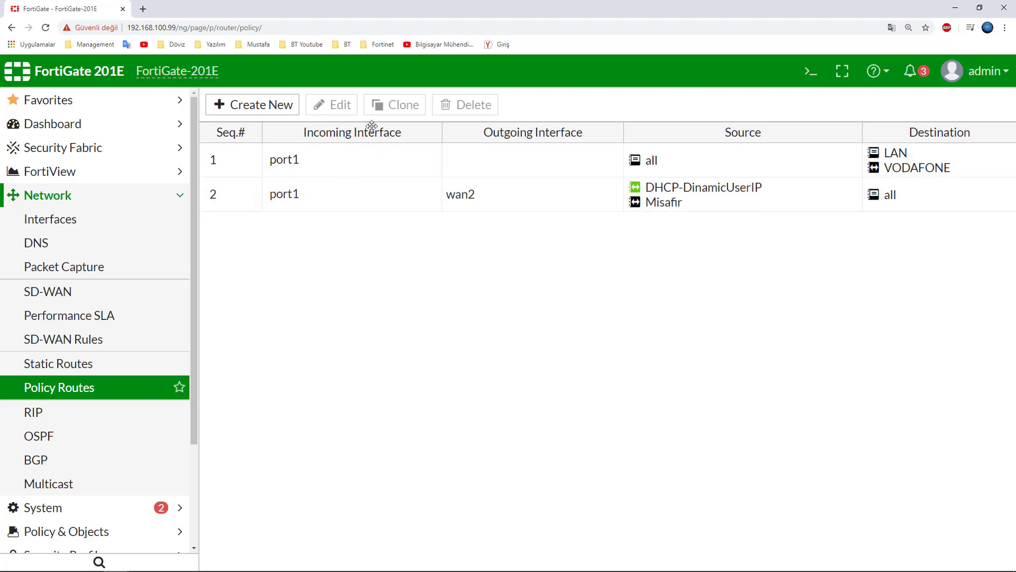
Remove Misafir from the wan2 policy route's source addresses and save the route
double_click(702, 202)
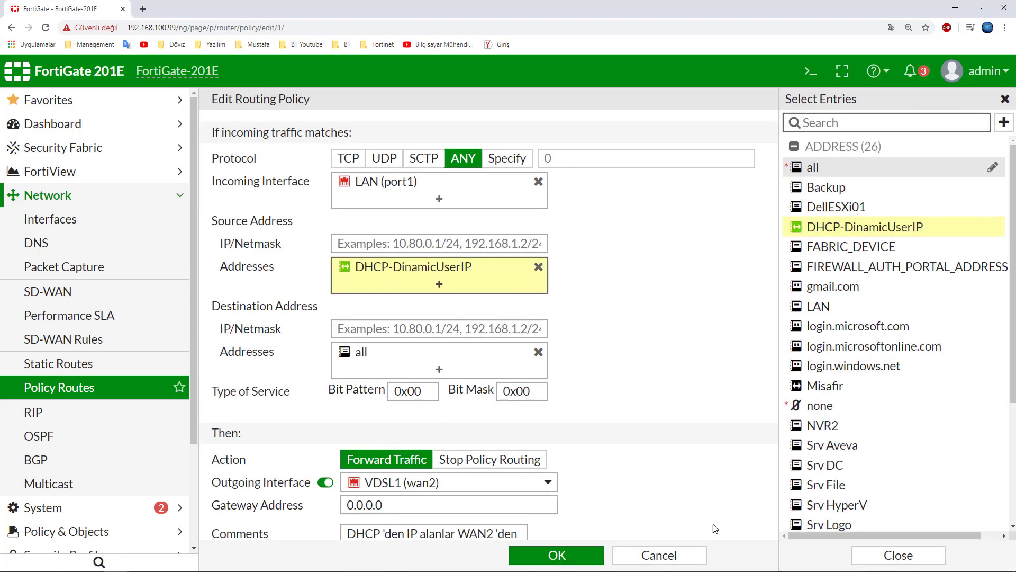
left_click(896, 554)
left_click(553, 560)
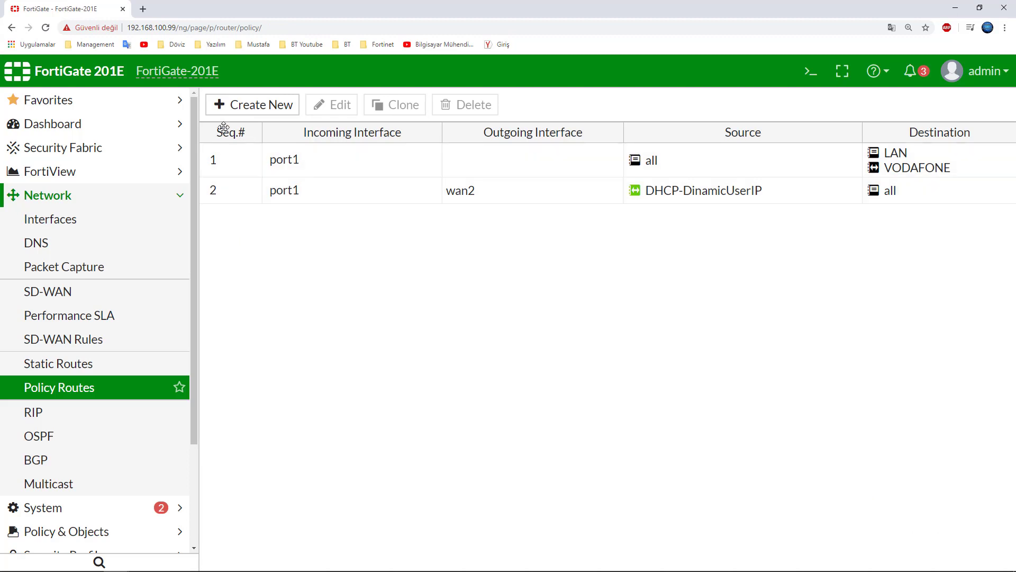
Create a new policy route with LAN (port1) as the incoming interface and Misafir as the source address
left_click(236, 108)
left_click(447, 183)
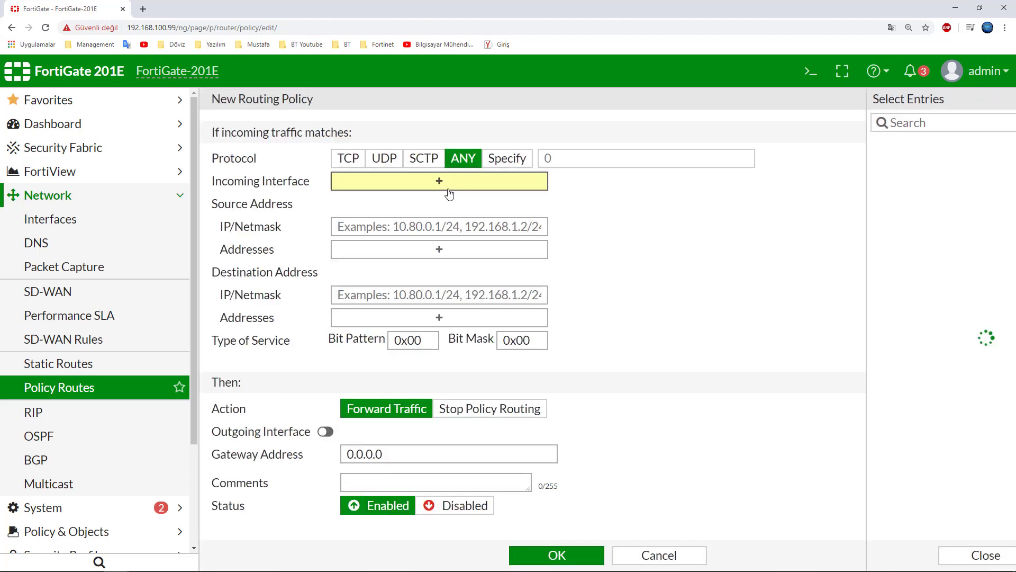
left_click(847, 187)
left_click(655, 210)
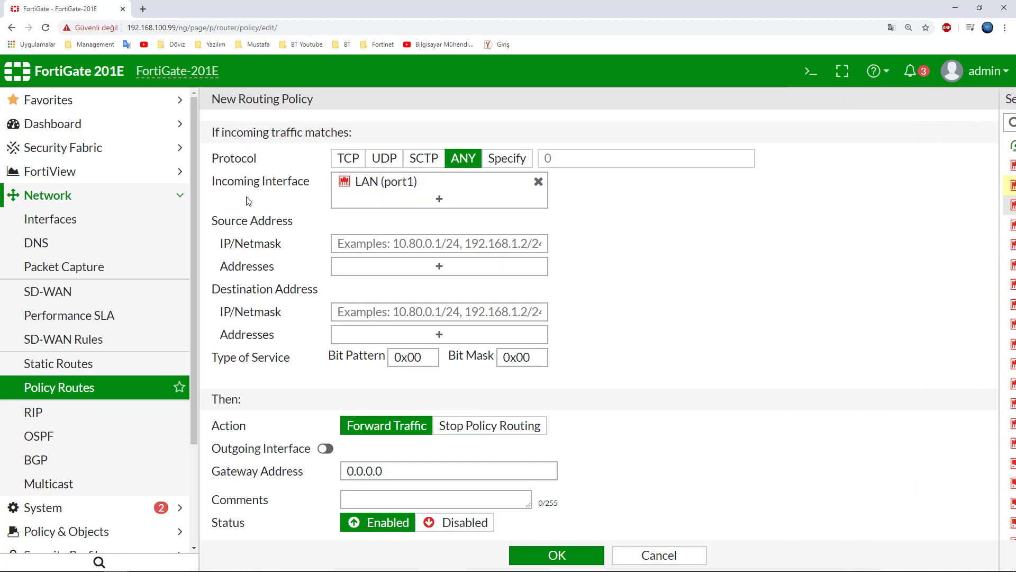
left_click(438, 244)
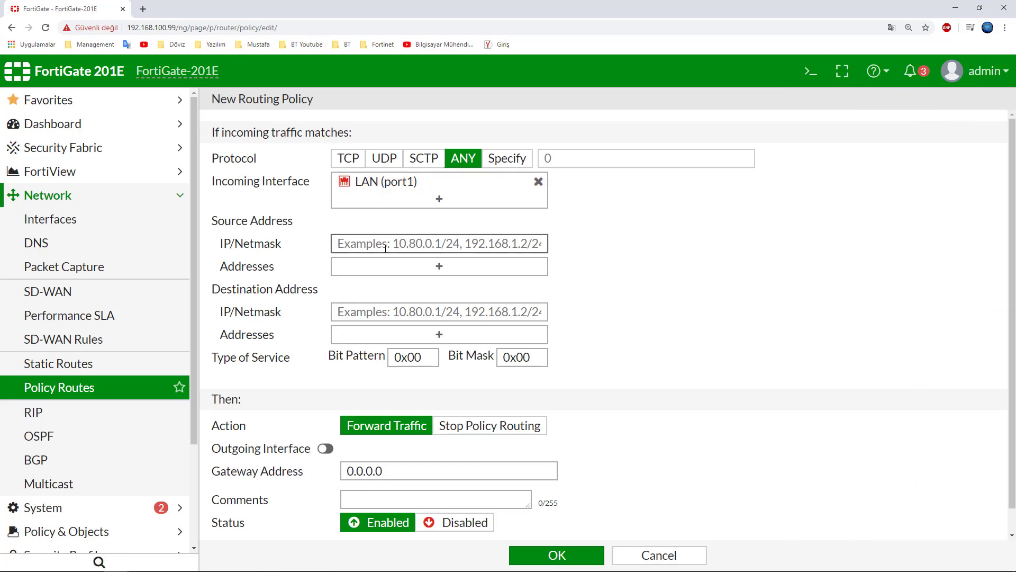
left_click(385, 267)
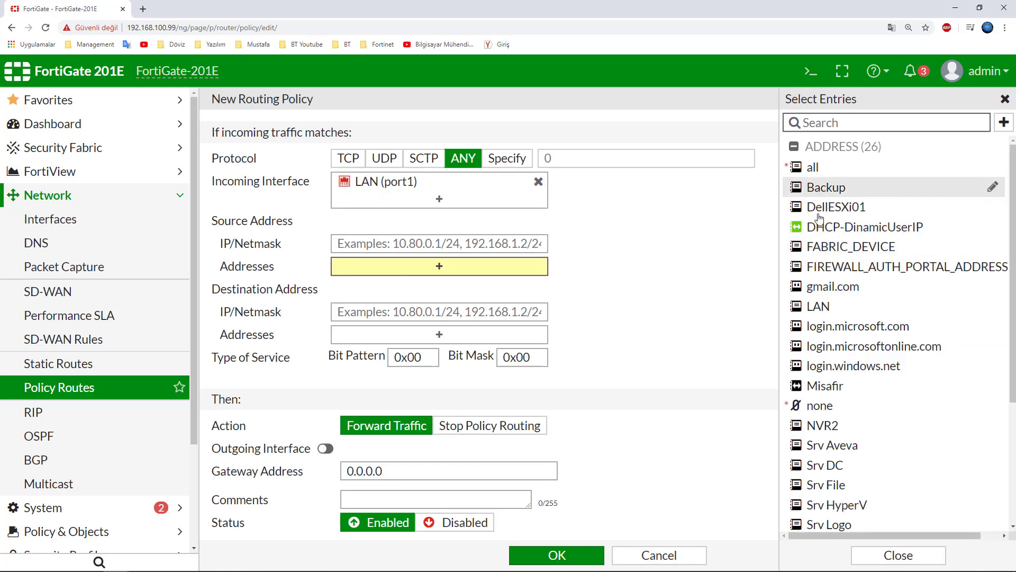
left_click(834, 385)
left_click(630, 354)
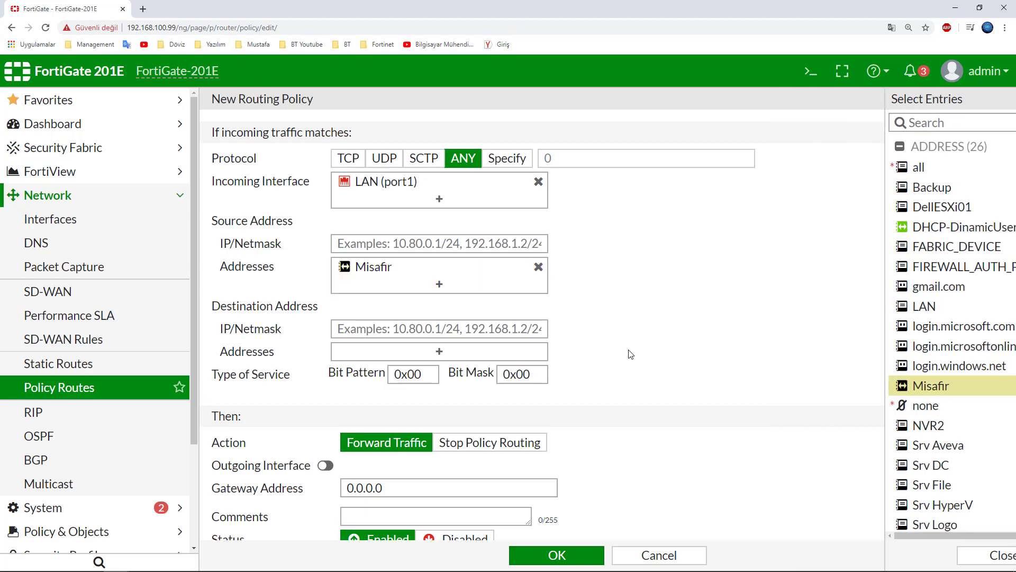
Enable the outgoing interface on the new policy route, set it to VDSL2 (port2), and save the route
scroll(585, 378, "down", 1)
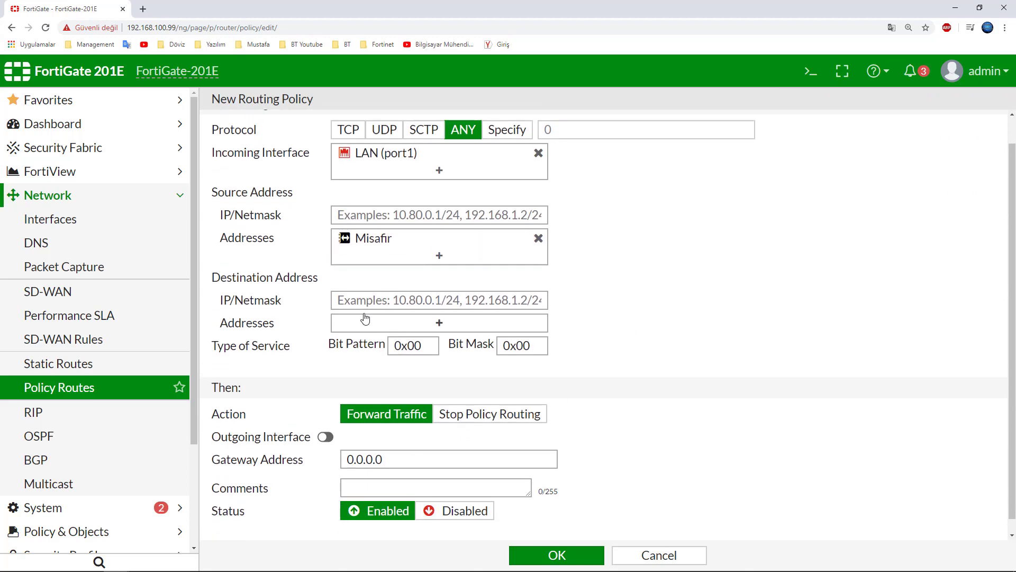
scroll(363, 320, "up", 1)
scroll(324, 431, "down", 1)
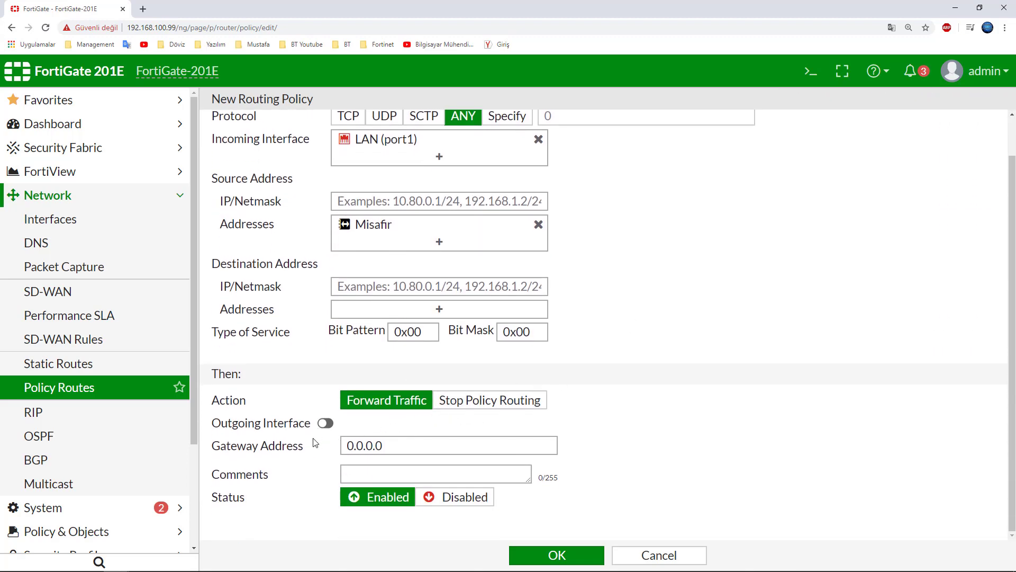
left_click(326, 424)
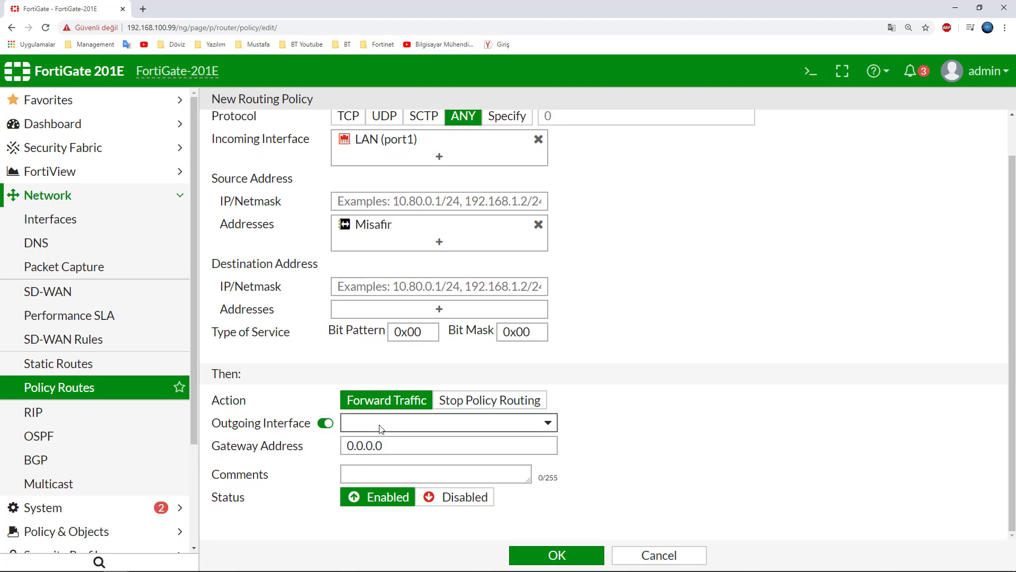
left_click(352, 423)
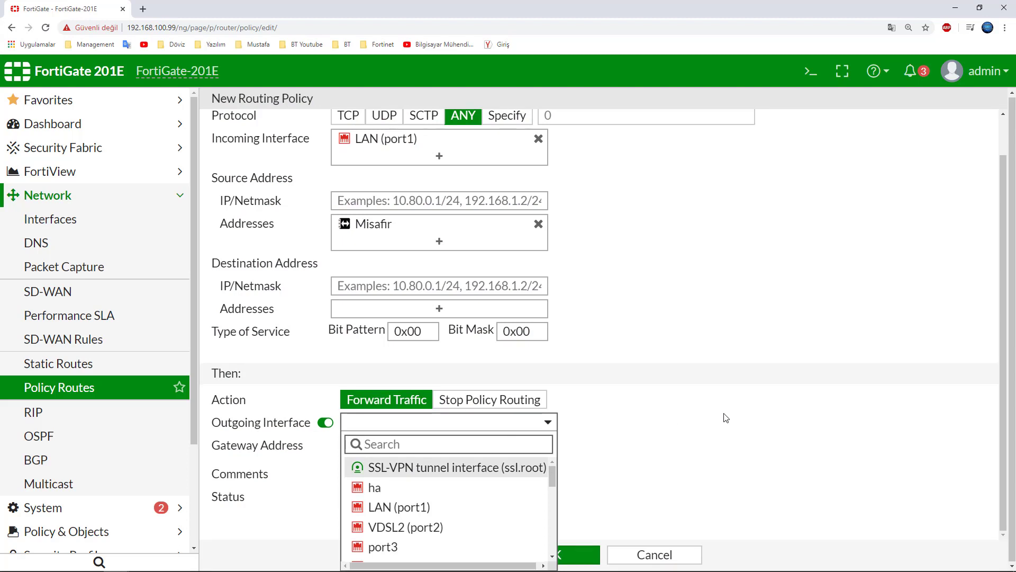
scroll(471, 484, "down", 3)
scroll(465, 491, "up", 3)
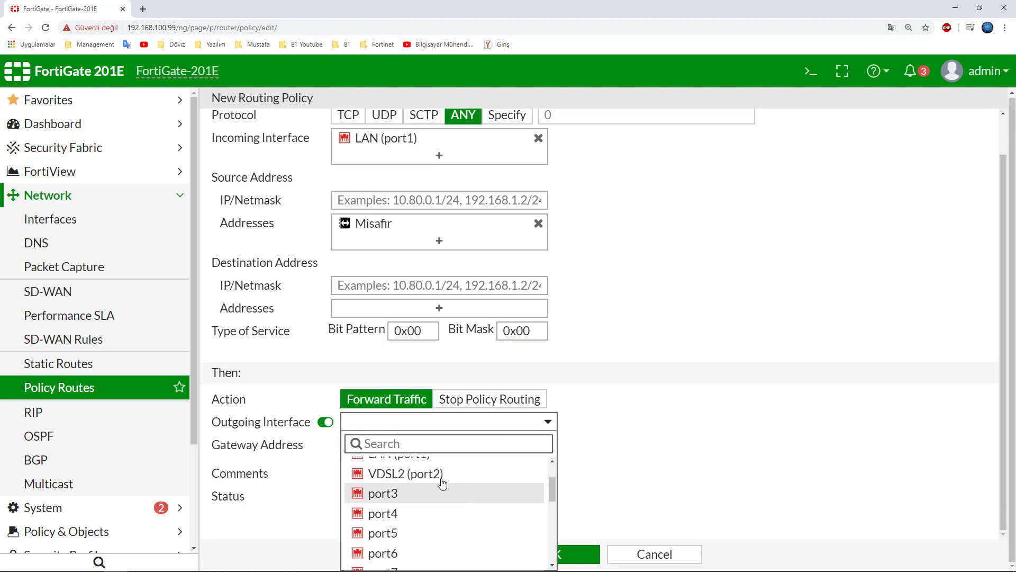
left_click(473, 471)
left_click(534, 550)
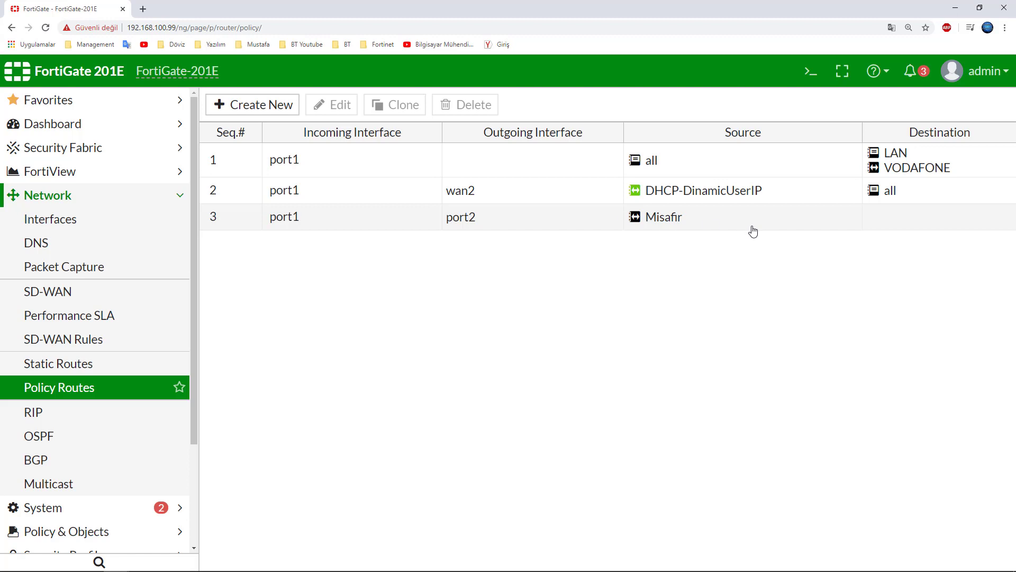
Edit the Misafir policy route to use all as its destination address and save it
double_click(671, 226)
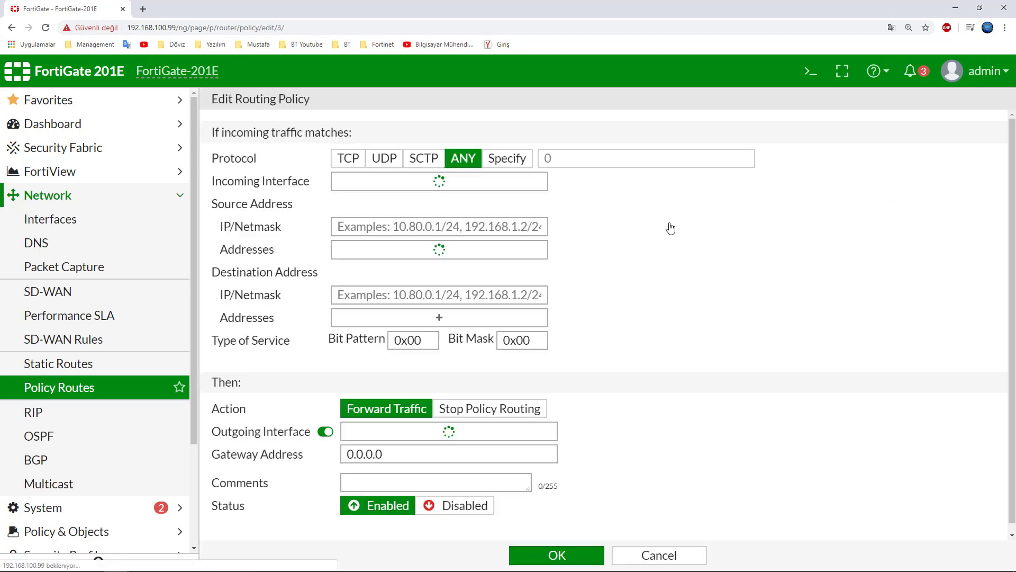
left_click(368, 330)
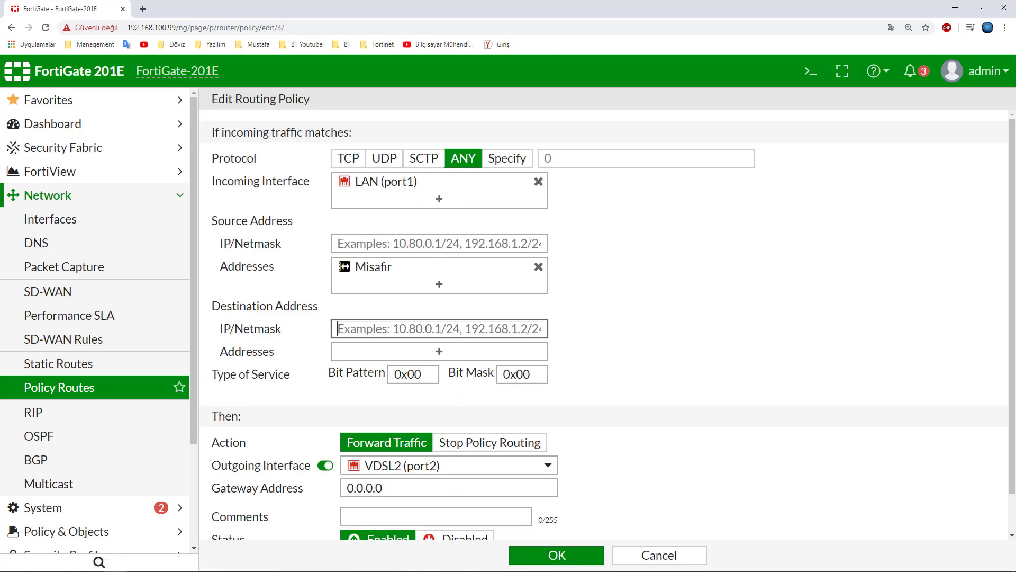
left_click(369, 353)
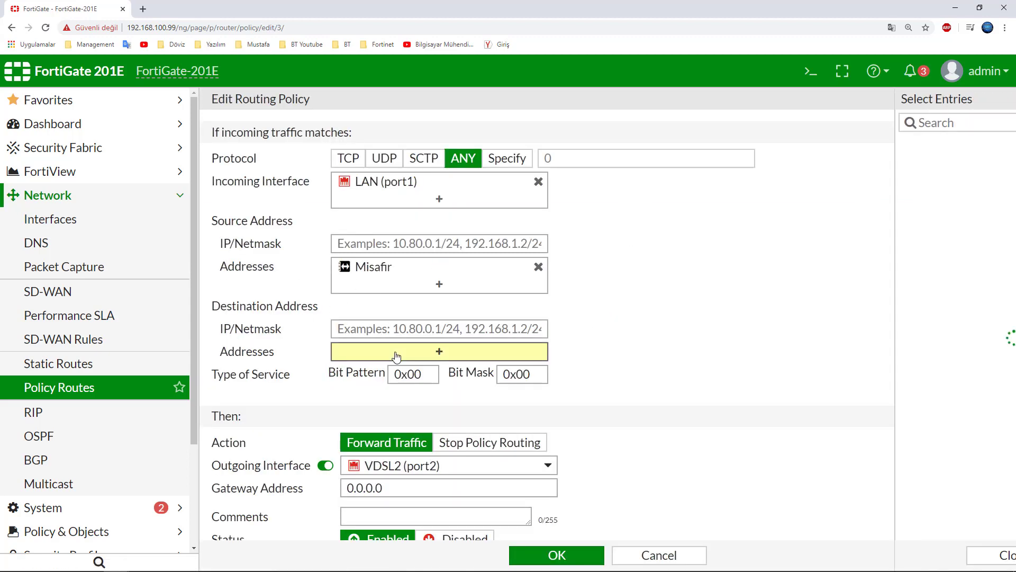
left_click(812, 167)
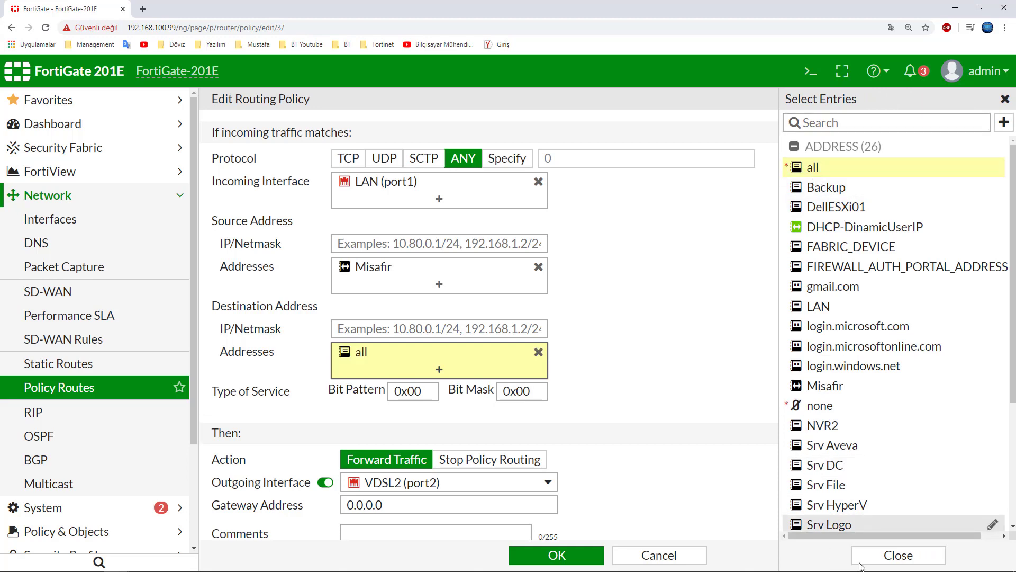
left_click(898, 555)
left_click(556, 555)
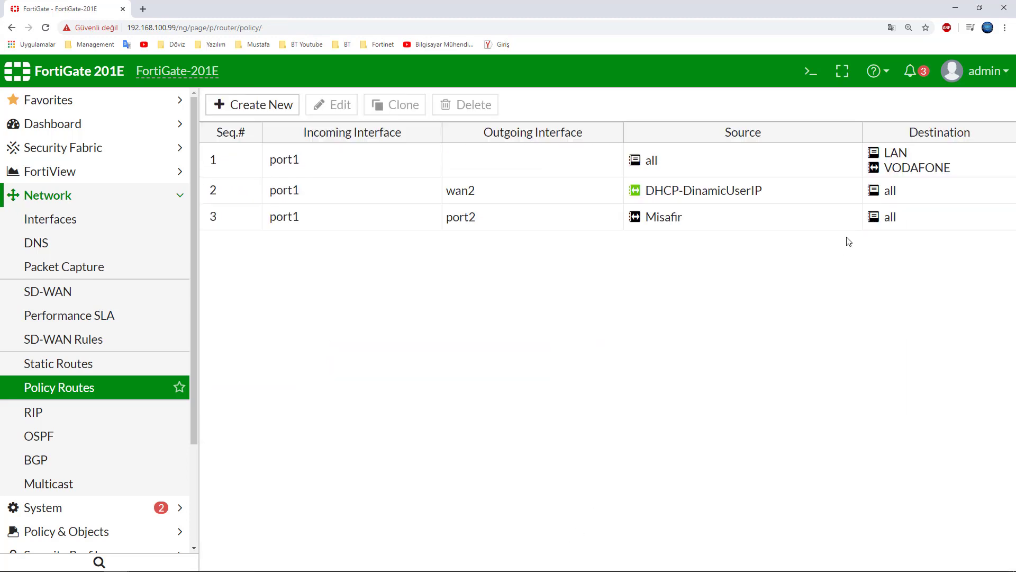